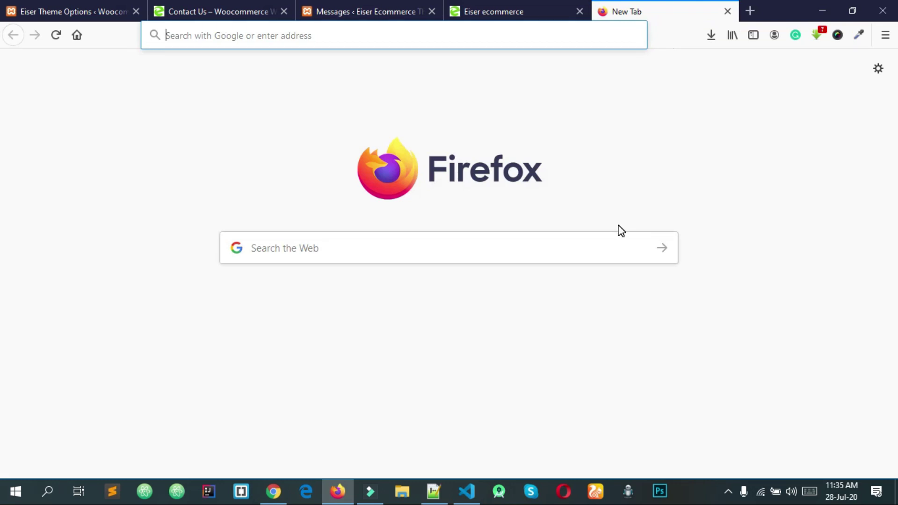
# Step: Go to google.com and search for "woocommerce download"
pyautogui.write('google.com')
pyautogui.press('Return')
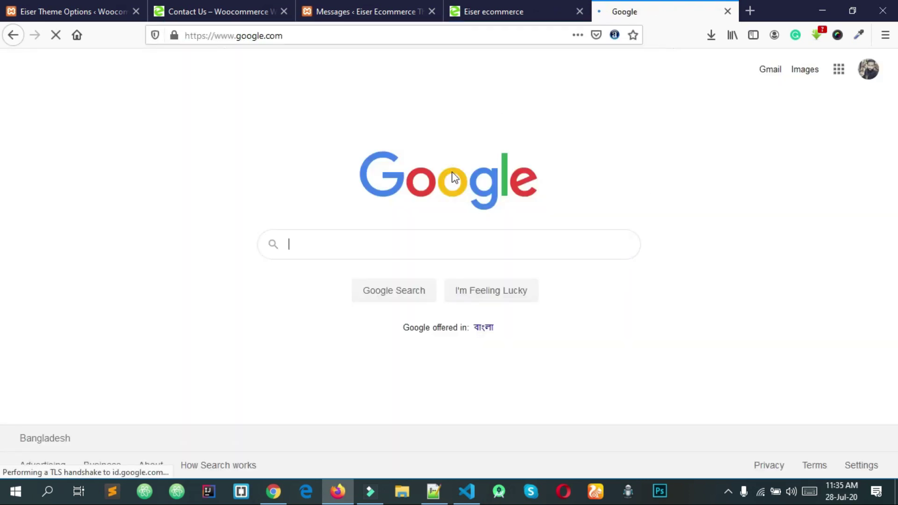
pyautogui.write('woocommerce')
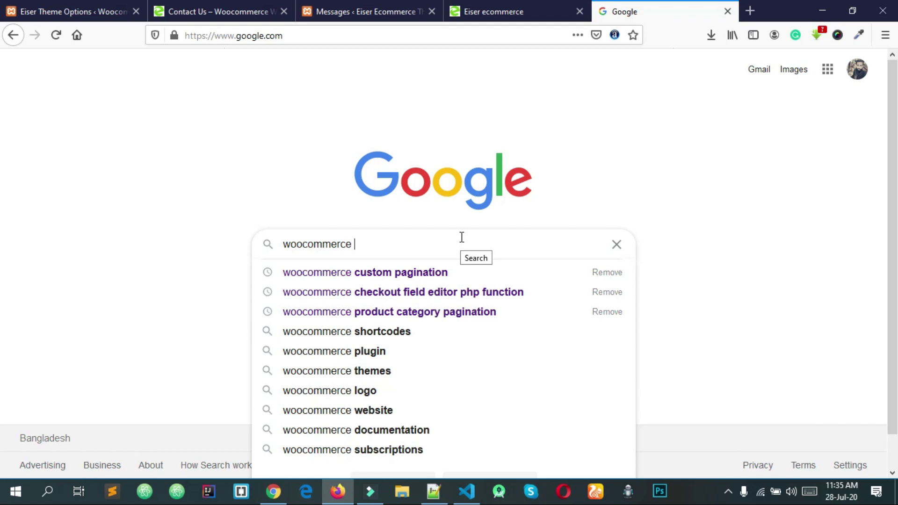
pyautogui.write(' dow')
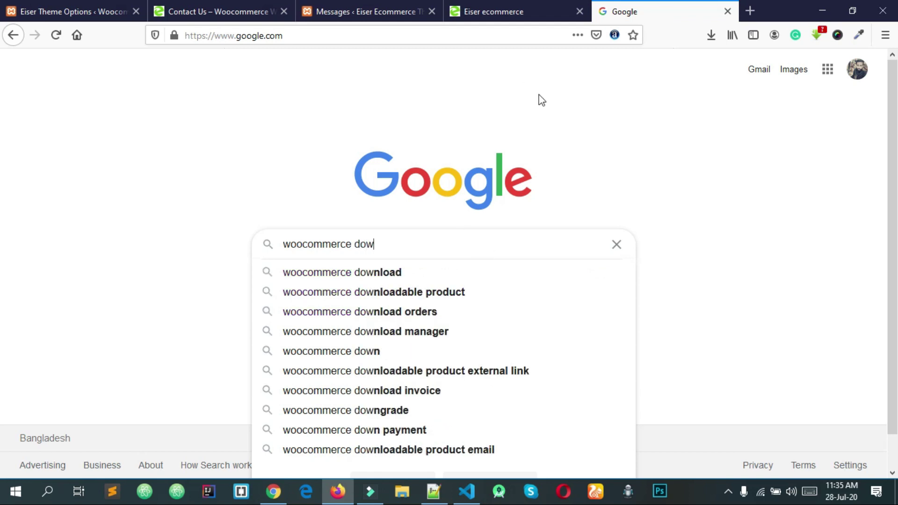
pyautogui.click(389, 277)
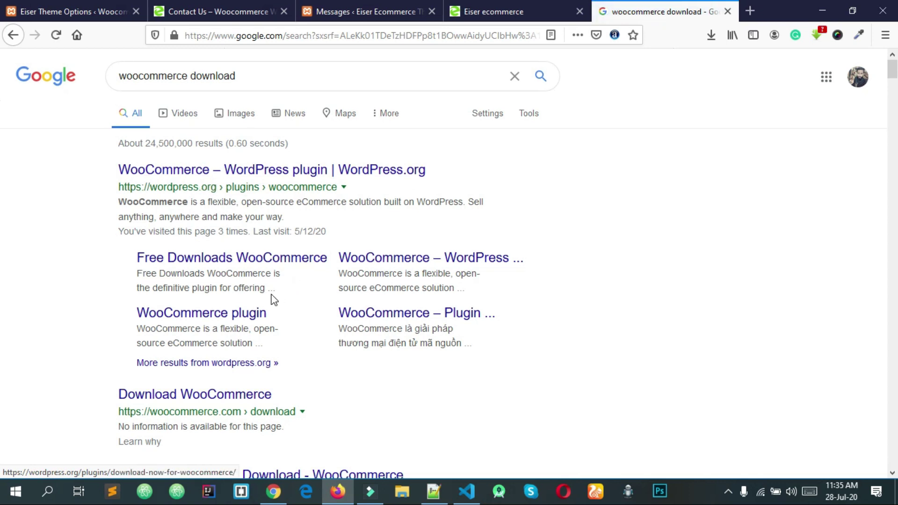
# Step: Open the WooCommerce plugin page on WordPress.org from the search results
pyautogui.scroll(-1, 211, 217)
pyautogui.scroll(1, 211, 217)
pyautogui.click(203, 173)
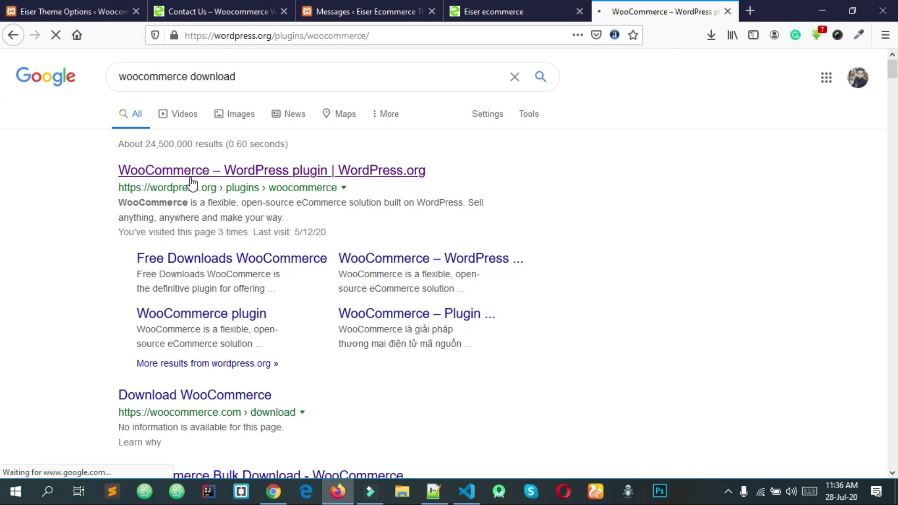
pyautogui.scroll(-1, 636, 191)
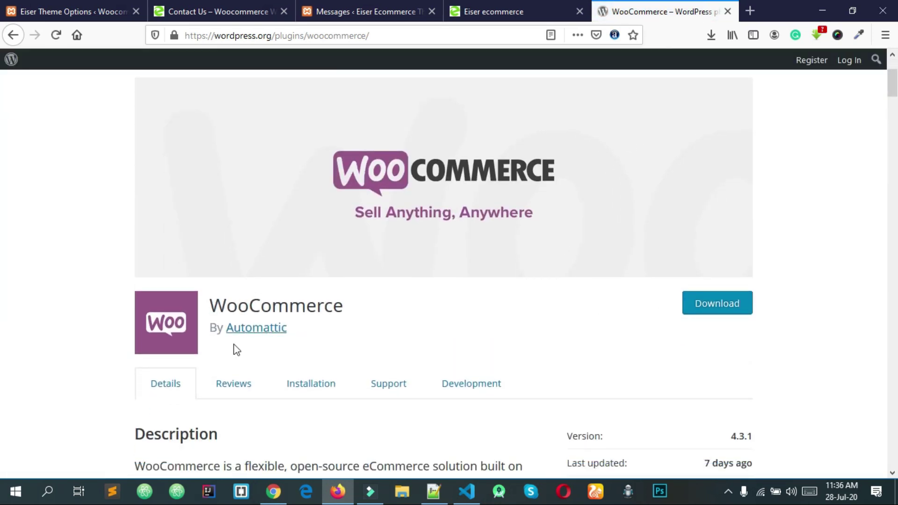
pyautogui.click(191, 35)
pyautogui.click(405, 35)
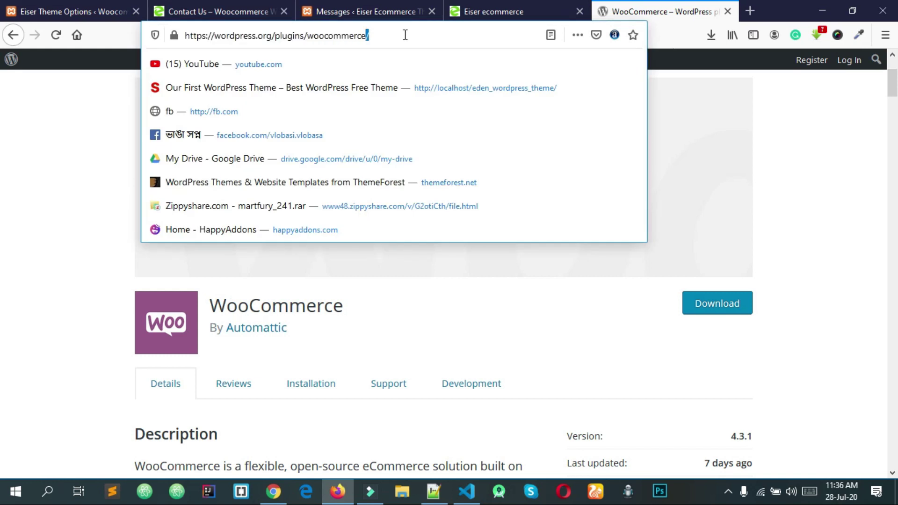
pyautogui.click(74, 166)
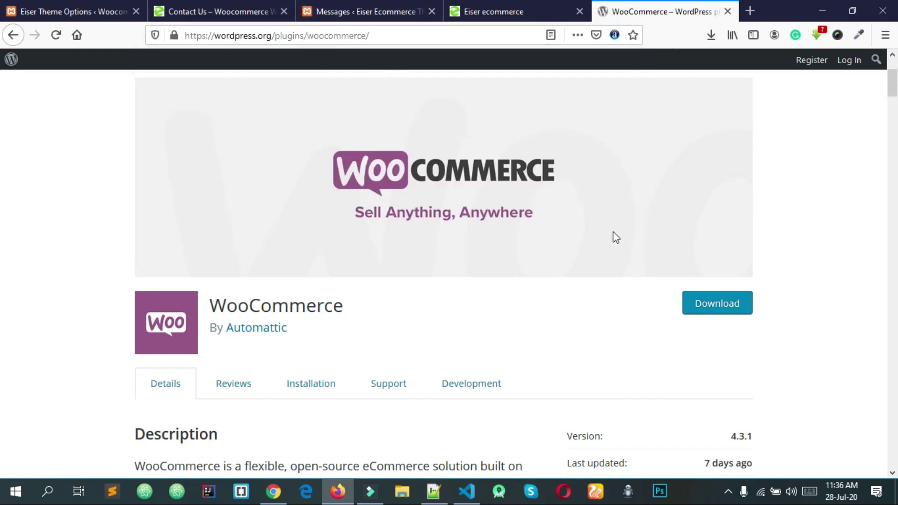
# Step: Download the WooCommerce plugin and save the woocommerce.4.3.1.zip file
pyautogui.click(719, 307)
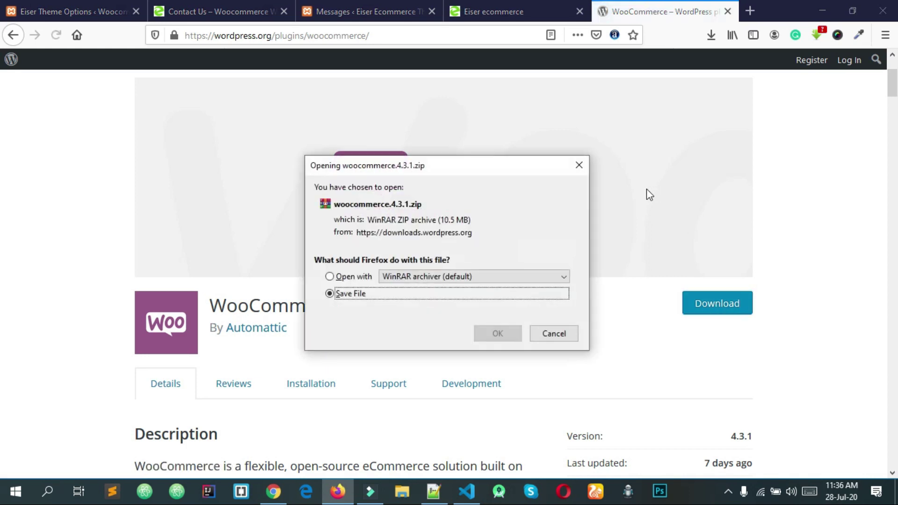
pyautogui.moveTo(423, 165); pyautogui.dragTo(464, 167)
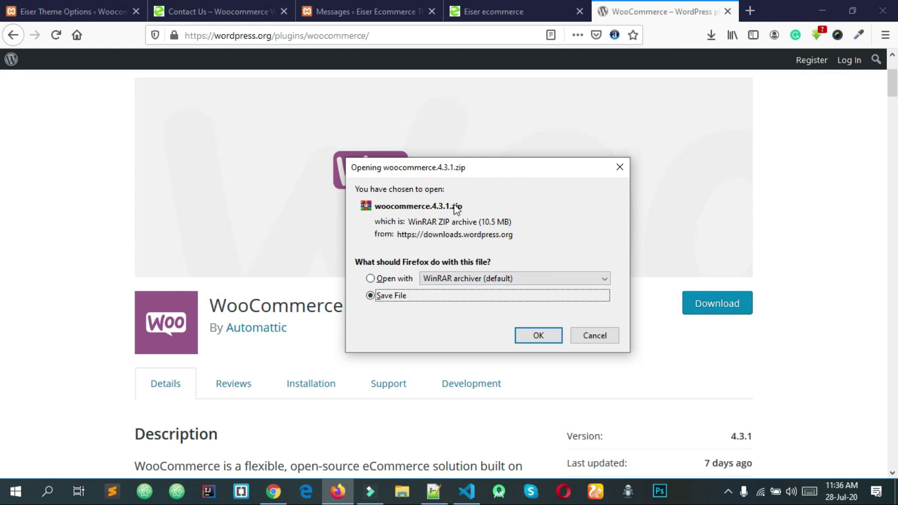
pyautogui.click(538, 335)
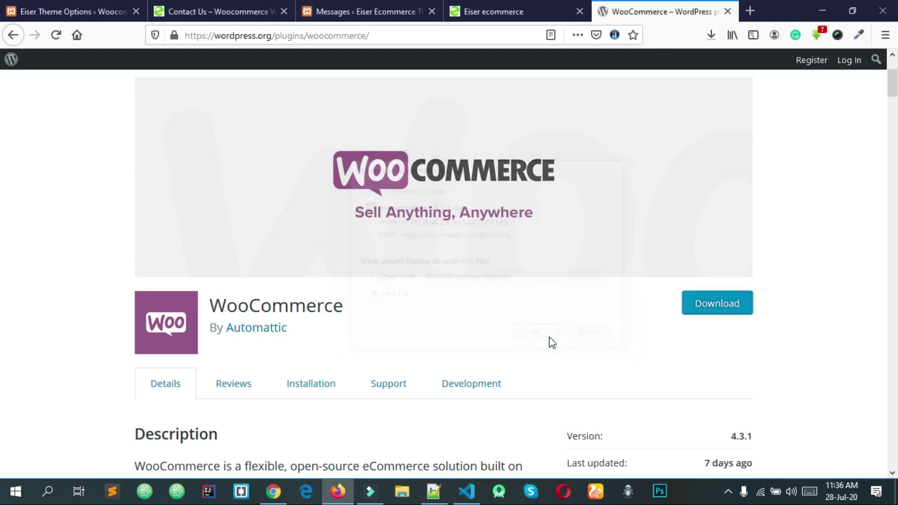
# Step: Check the browser's recent downloads for woocommerce.4.3.1.zip
pyautogui.click(709, 36)
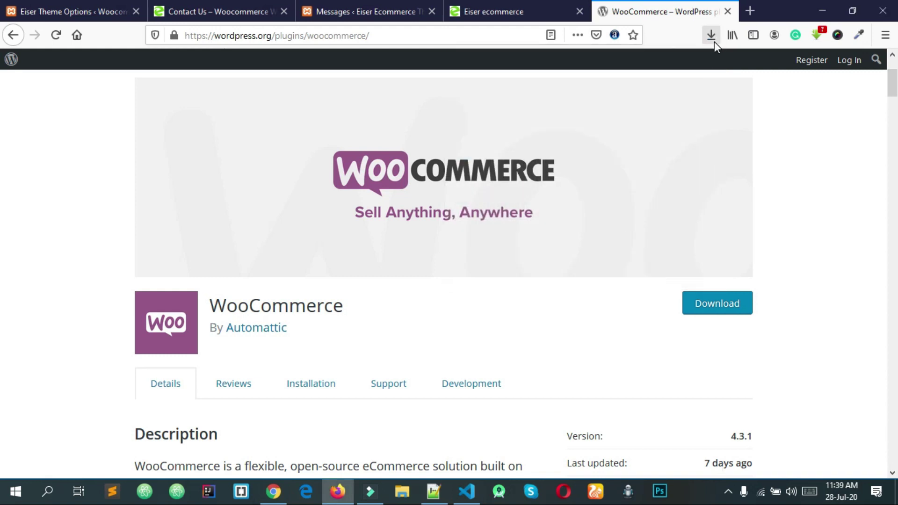
pyautogui.click(712, 38)
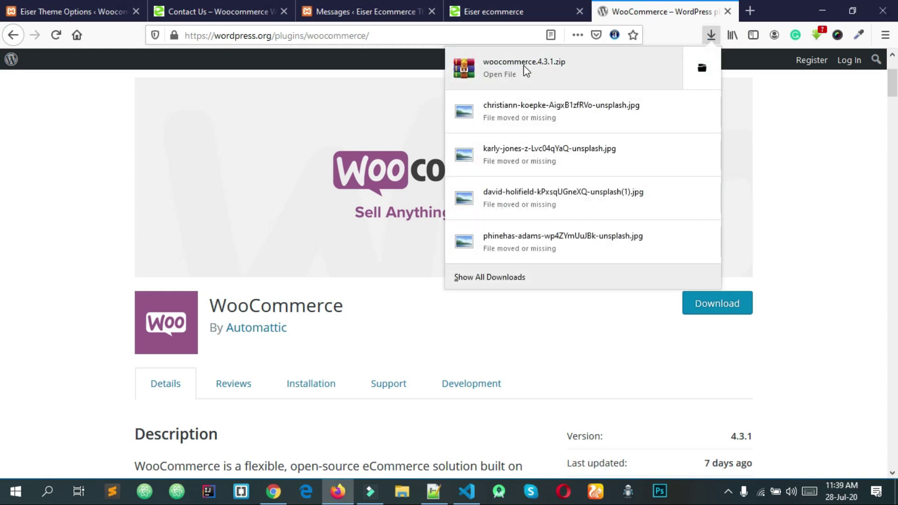
pyautogui.click(845, 158)
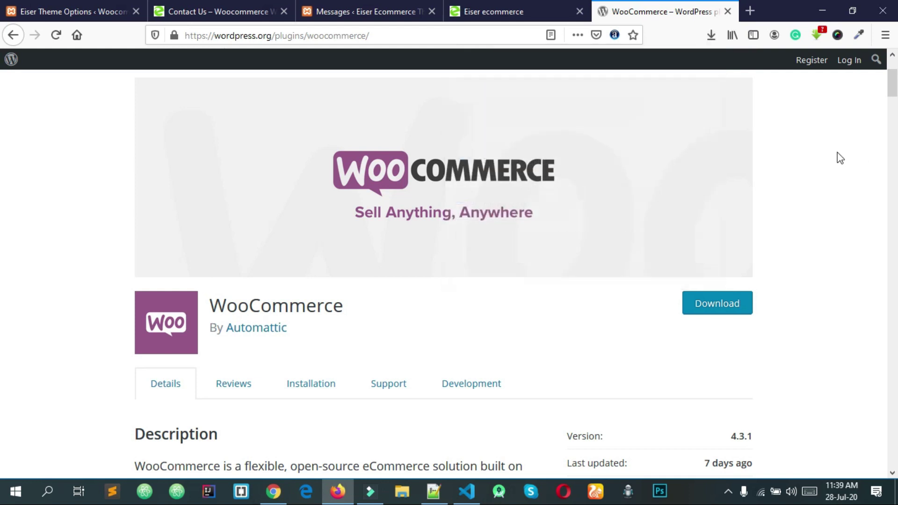
pyautogui.click(709, 40)
pyautogui.click(792, 178)
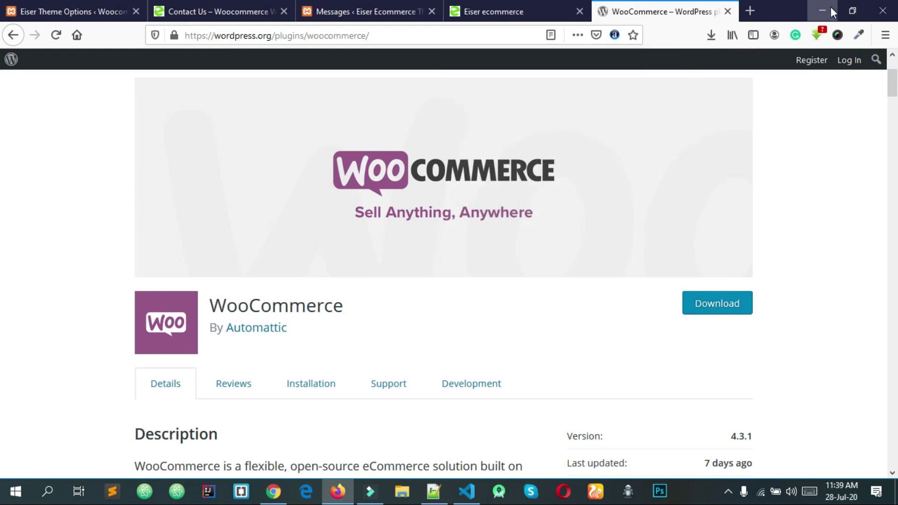
# Step: Show woocommerce.4.3.1.zip in its containing folder and extract the archive there
pyautogui.click(711, 34)
pyautogui.rightClick(571, 69)
pyautogui.click(616, 84)
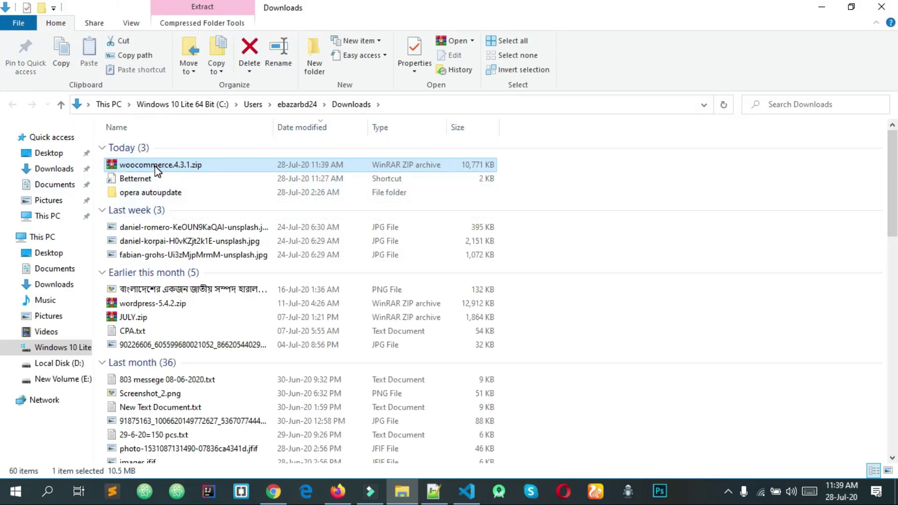
pyautogui.rightClick(155, 167)
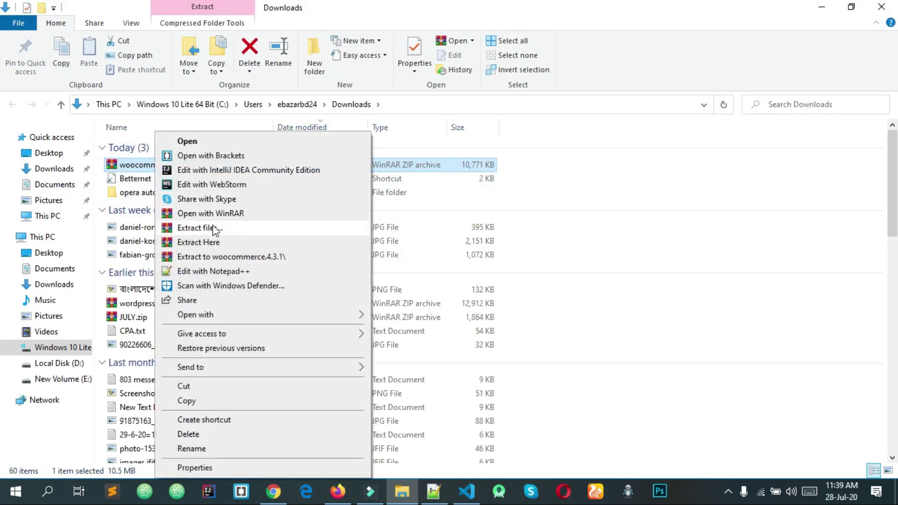
pyautogui.click(211, 242)
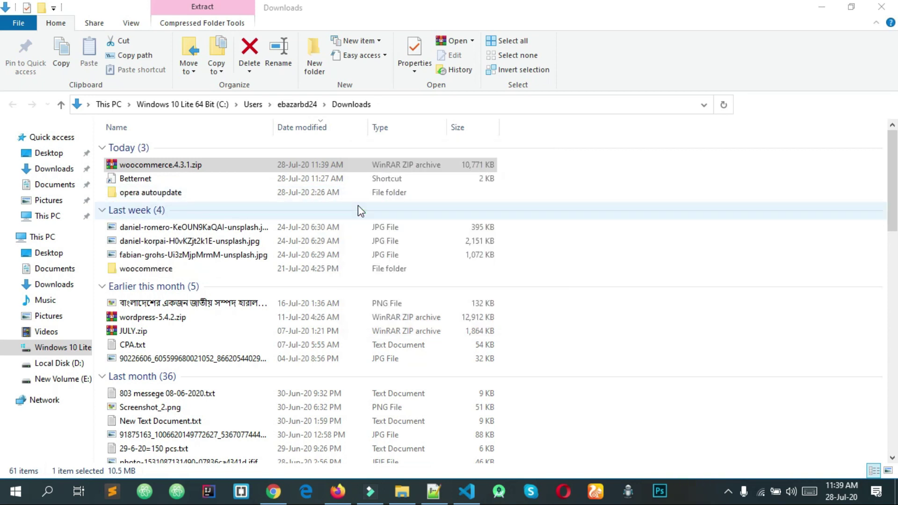
# Step: Inspect the contents of the extracted woocommerce folder and return to Downloads
pyautogui.click(164, 269)
pyautogui.doubleClick(164, 269)
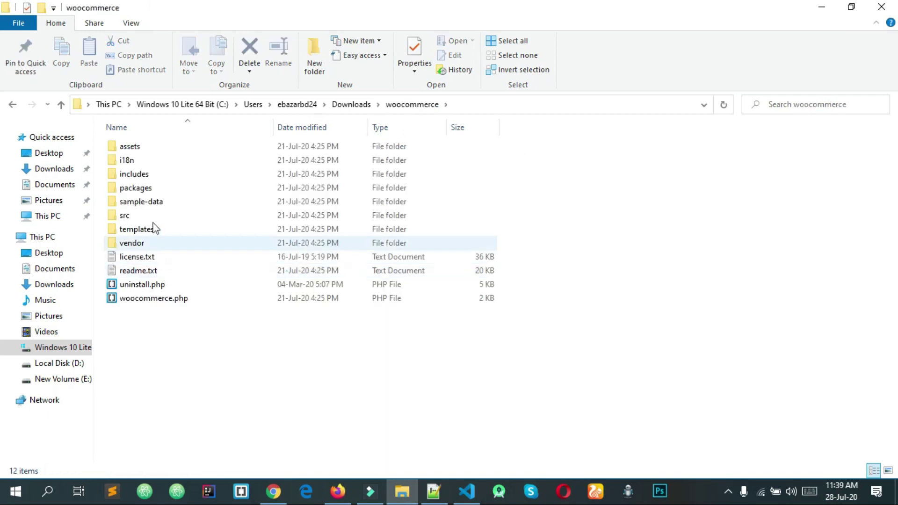
pyautogui.moveTo(193, 355); pyautogui.dragTo(234, 184)
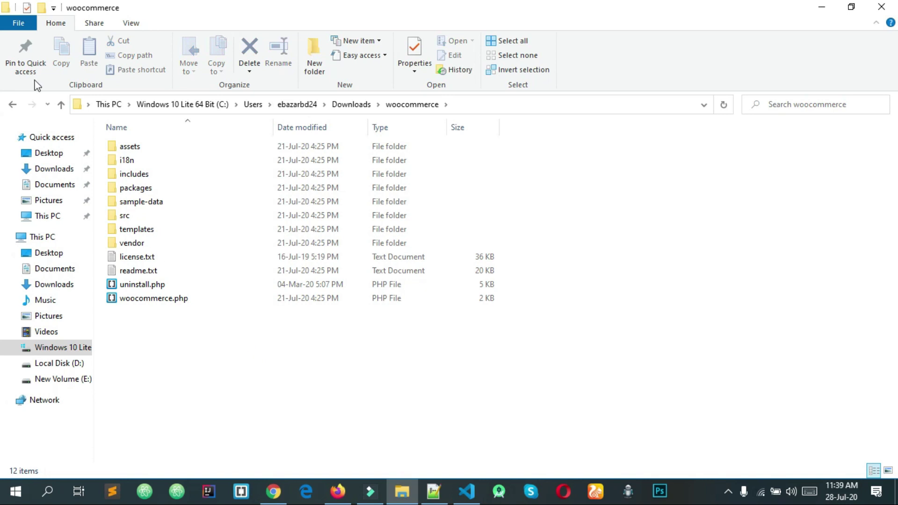
pyautogui.click(8, 106)
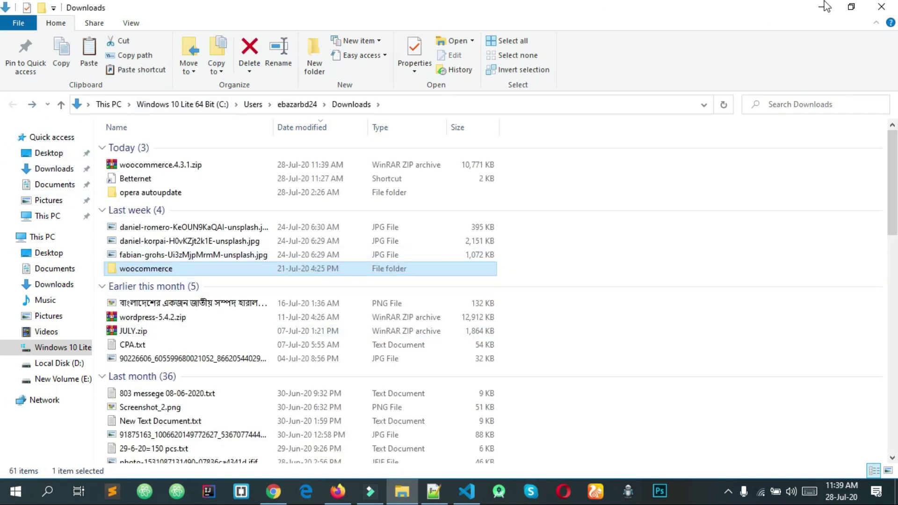
# Step: Clear the open windows off the desktop and open the xampp\htdocs folder on drive C
pyautogui.click(881, 6)
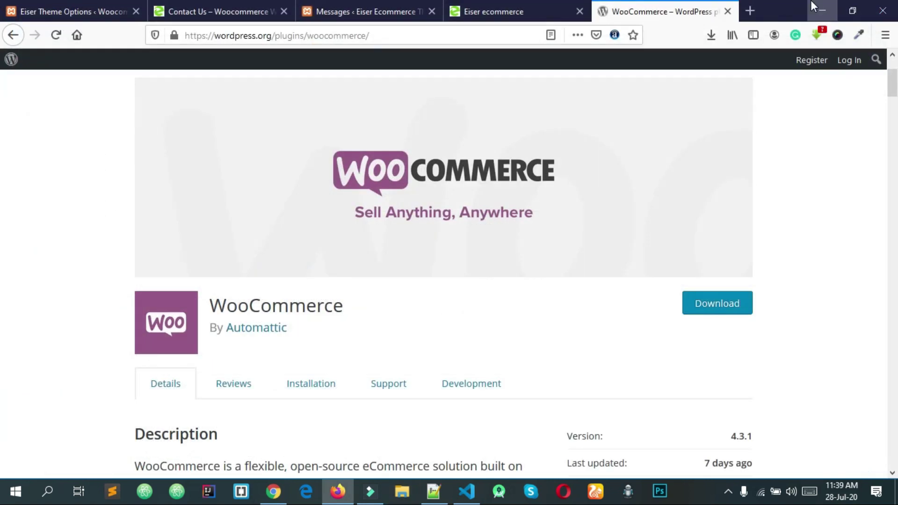
pyautogui.click(818, 6)
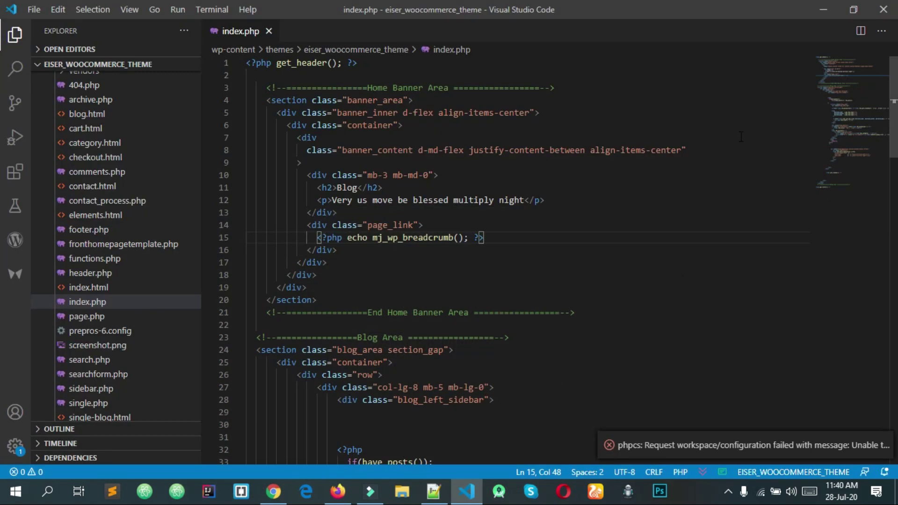
pyautogui.click(819, 11)
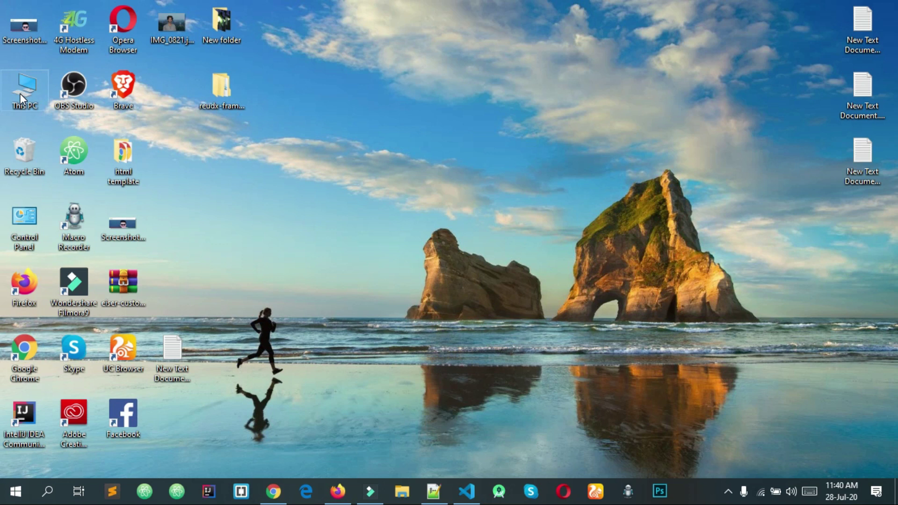
pyautogui.press('Return')
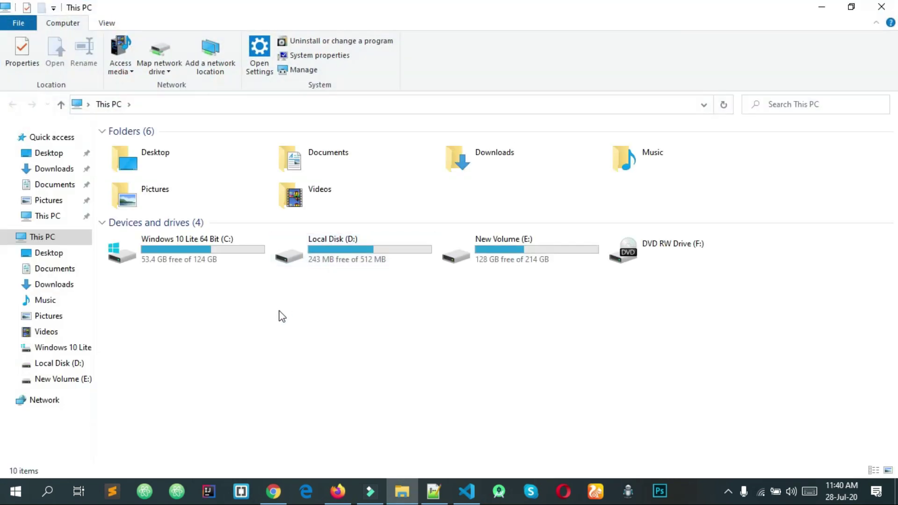
pyautogui.doubleClick(188, 256)
pyautogui.doubleClick(150, 230)
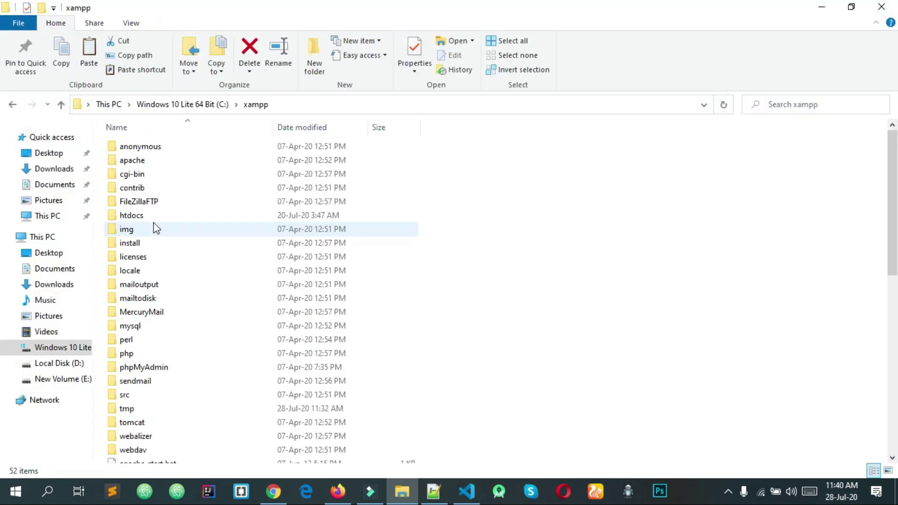
pyautogui.click(141, 216)
pyautogui.doubleClick(141, 216)
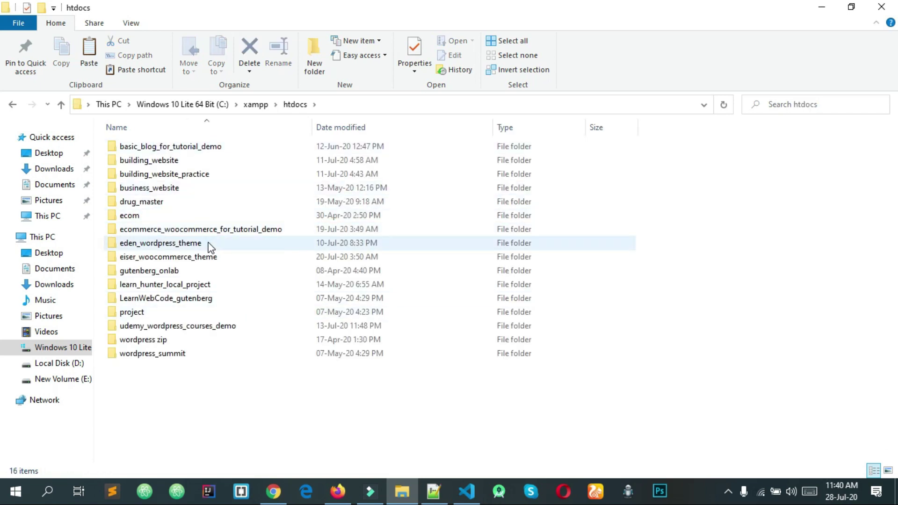
# Step: Open the wp-content\plugins folder of the eiser_woocommerce_theme site
pyautogui.doubleClick(166, 259)
pyautogui.doubleClick(161, 161)
pyautogui.doubleClick(156, 163)
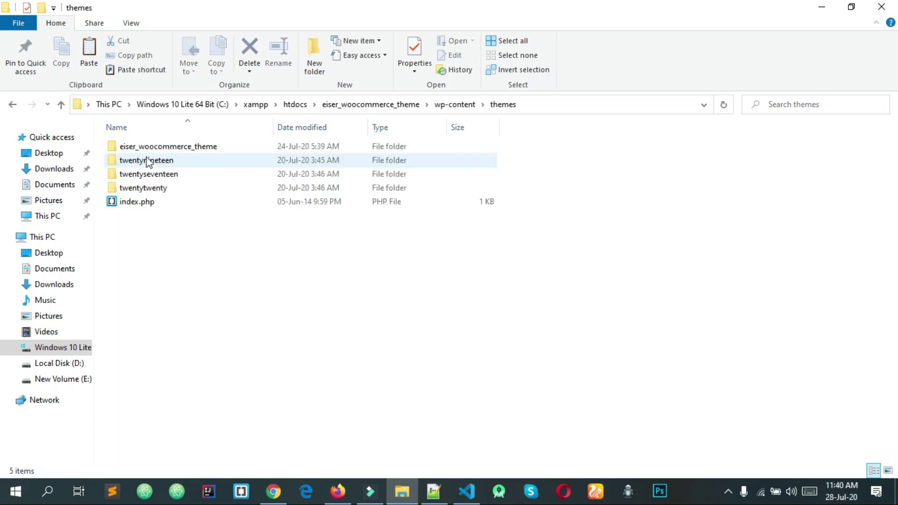
pyautogui.hotkey('alt', 'Left')
pyautogui.doubleClick(141, 148)
pyautogui.rightClick(211, 328)
pyautogui.click(179, 275)
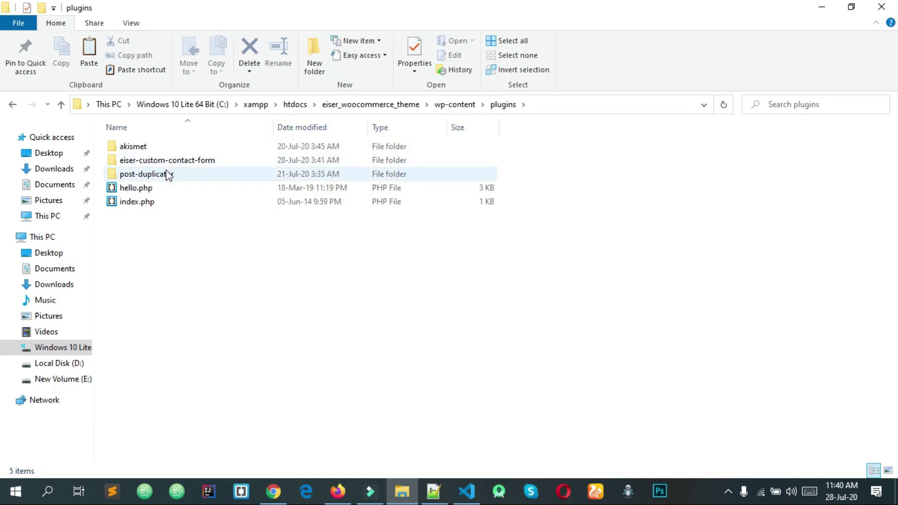
# Step: Look inside the eiser-custom-contact-form plugin folder and return to the plugins folder
pyautogui.click(142, 161)
pyautogui.doubleClick(144, 162)
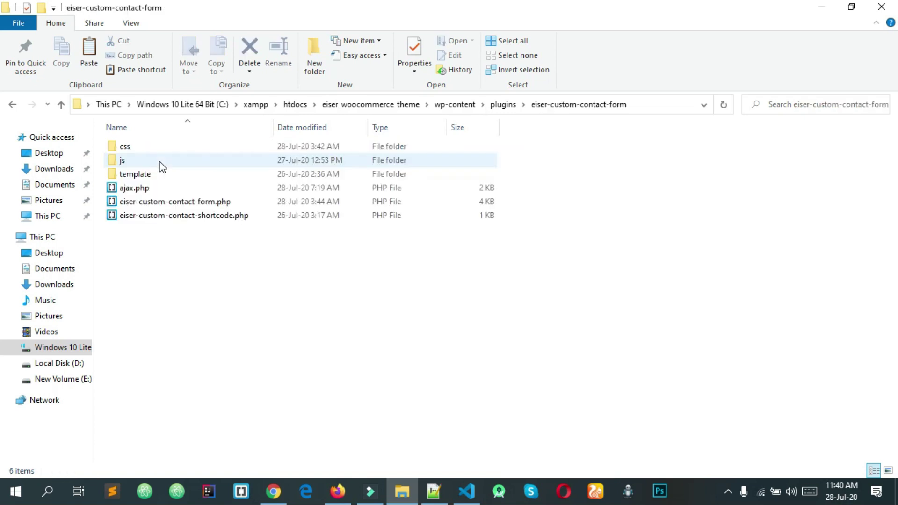
pyautogui.click(13, 105)
# Step: Paste the extracted woocommerce folder into the site's plugins folder
pyautogui.rightClick(161, 275)
pyautogui.click(194, 359)
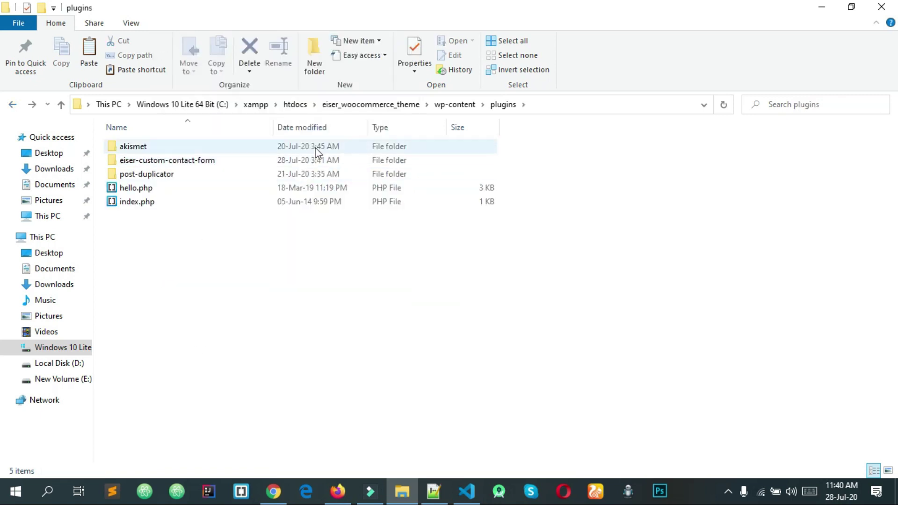
pyautogui.rightClick(303, 345)
pyautogui.click(229, 305)
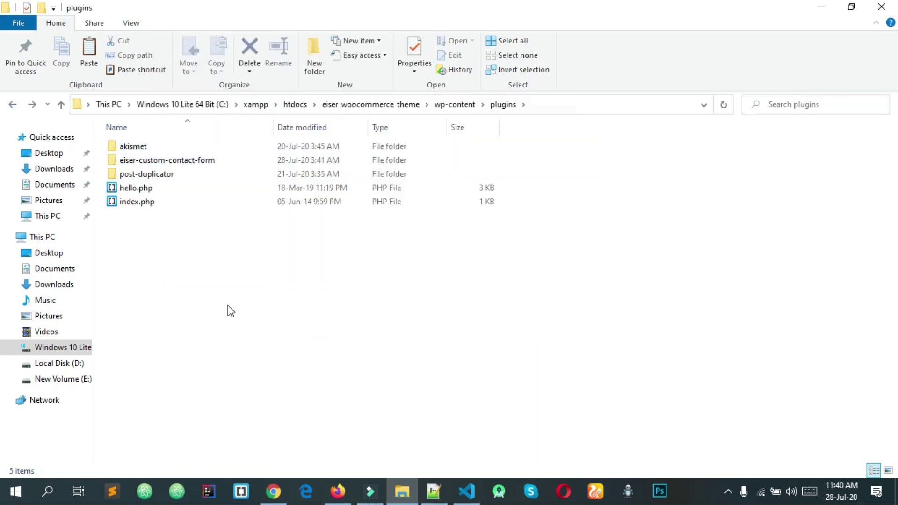
pyautogui.rightClick(228, 305)
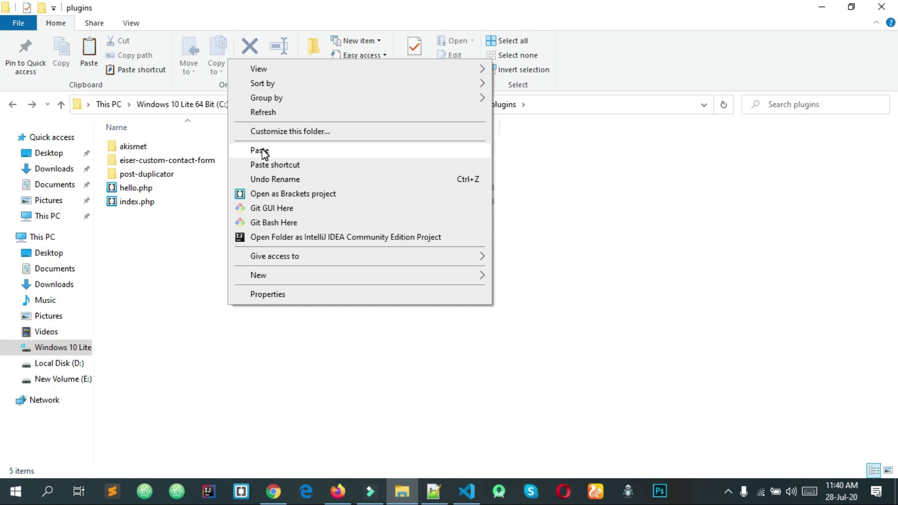
pyautogui.click(263, 150)
pyautogui.click(262, 149)
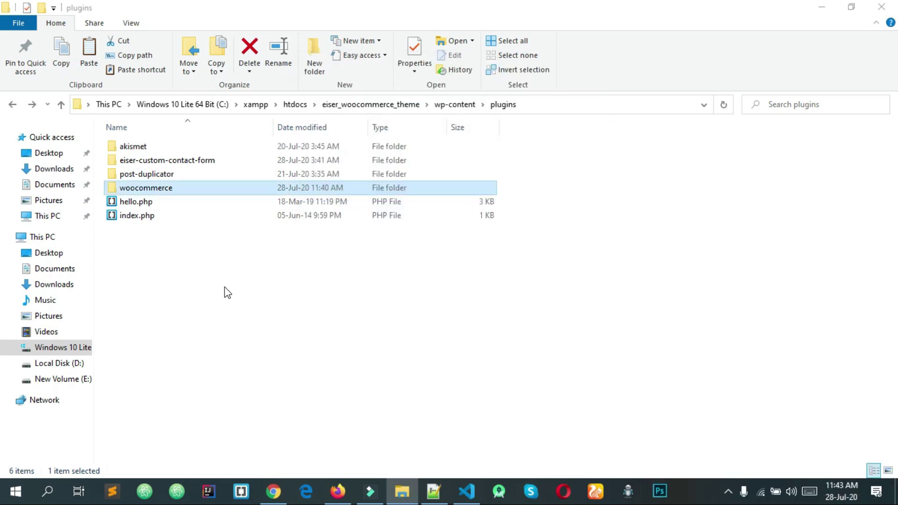
pyautogui.click(227, 293)
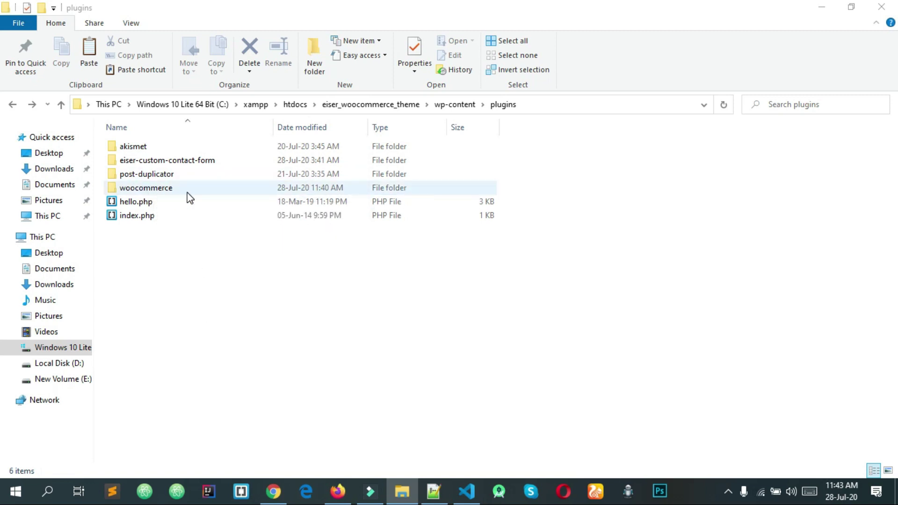
# Step: Switch to Firefox and open the installed plugins page in the Eiser Ecommerce Theme site's WordPress admin
pyautogui.click(12, 104)
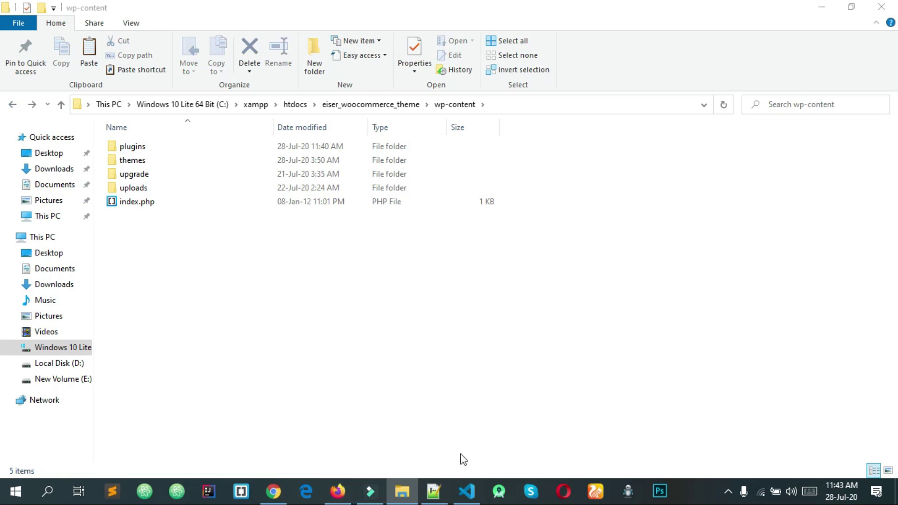
pyautogui.click(339, 488)
pyautogui.click(421, 9)
pyautogui.click(491, 6)
pyautogui.click(694, 6)
pyautogui.click(728, 11)
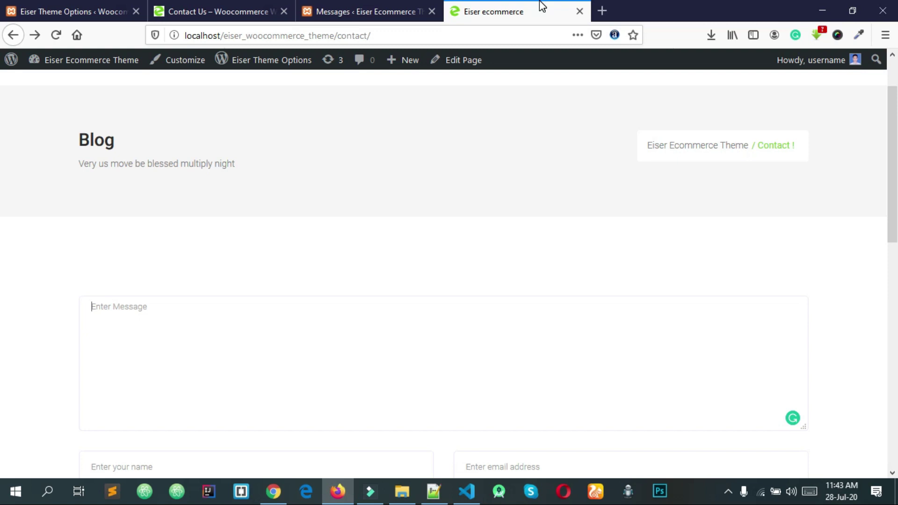
pyautogui.click(365, 11)
pyautogui.click(57, 36)
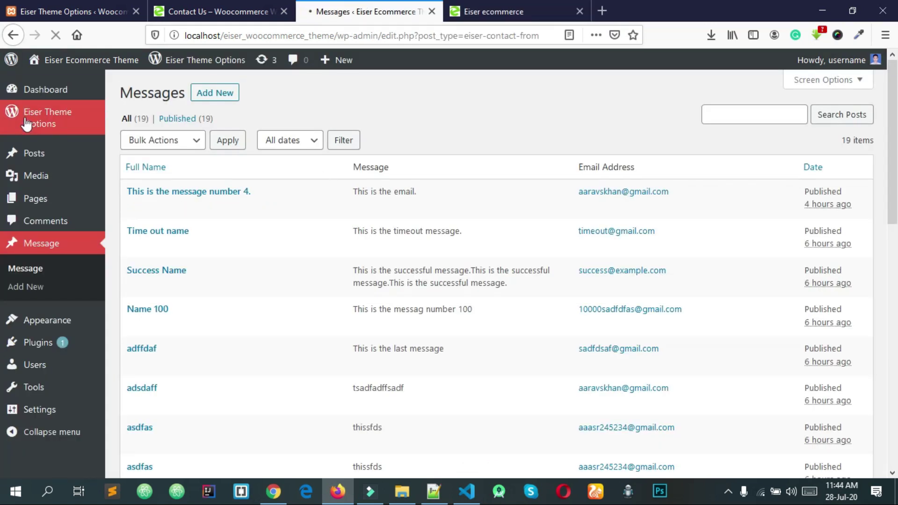
pyautogui.moveTo(38, 346)
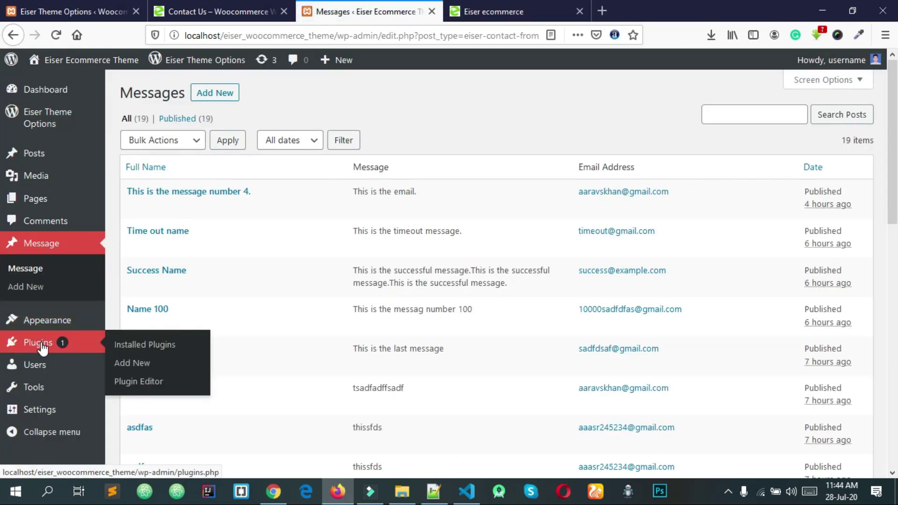
pyautogui.click(41, 347)
# Step: Activate the WooCommerce plugin and accept the new setup experience in its setup wizard
pyautogui.scroll(-3, 205, 297)
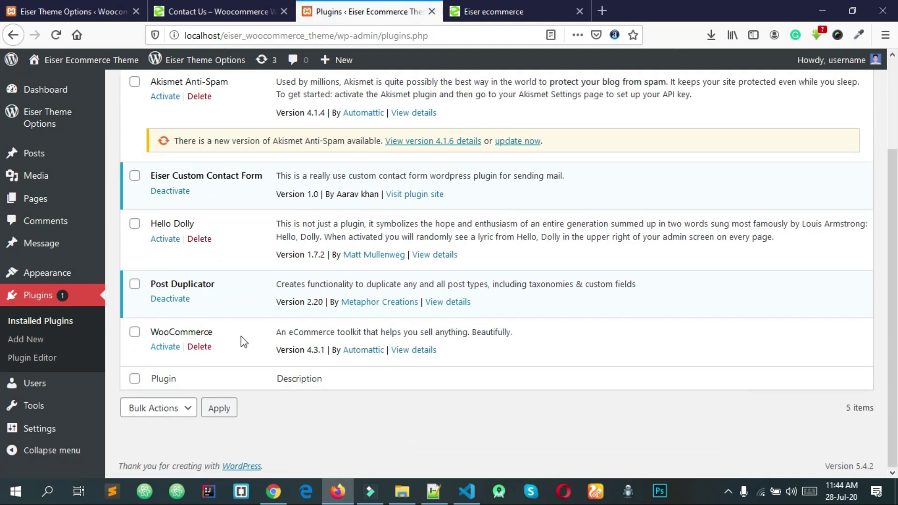
pyautogui.click(165, 347)
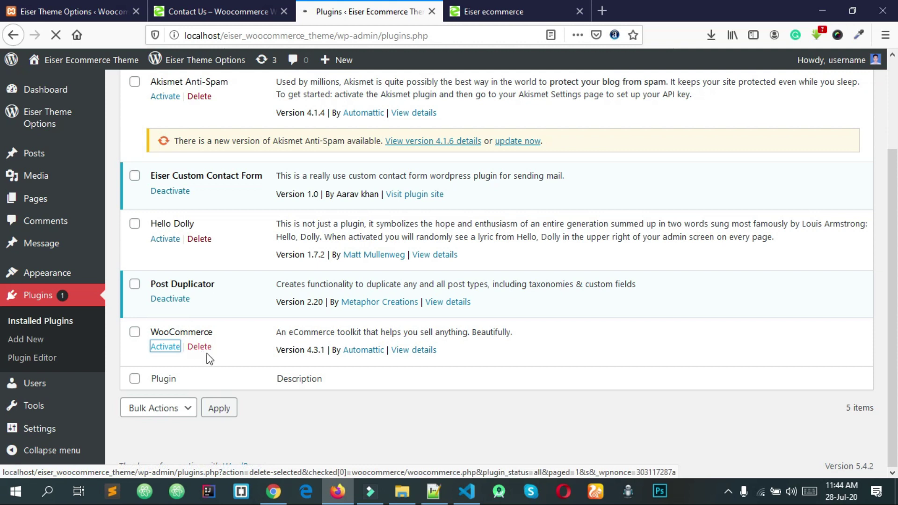
pyautogui.click(299, 43)
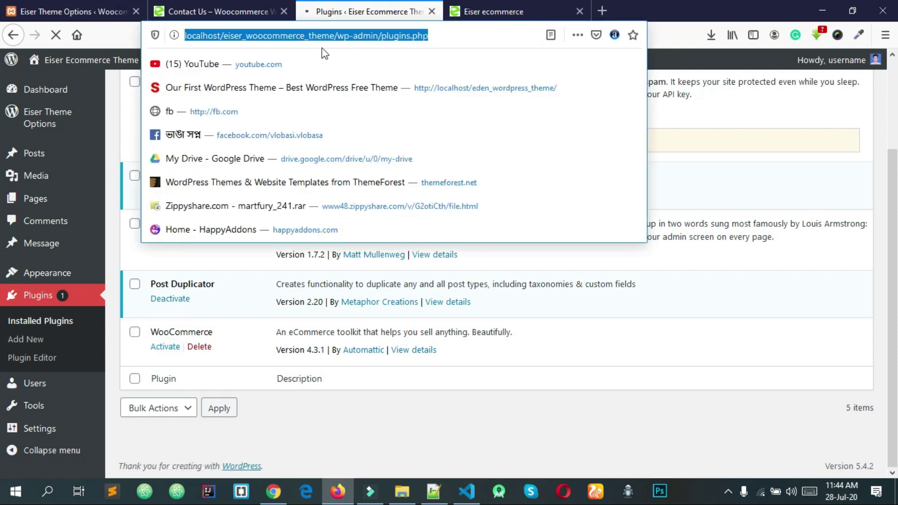
pyautogui.click(321, 34)
pyautogui.click(514, 427)
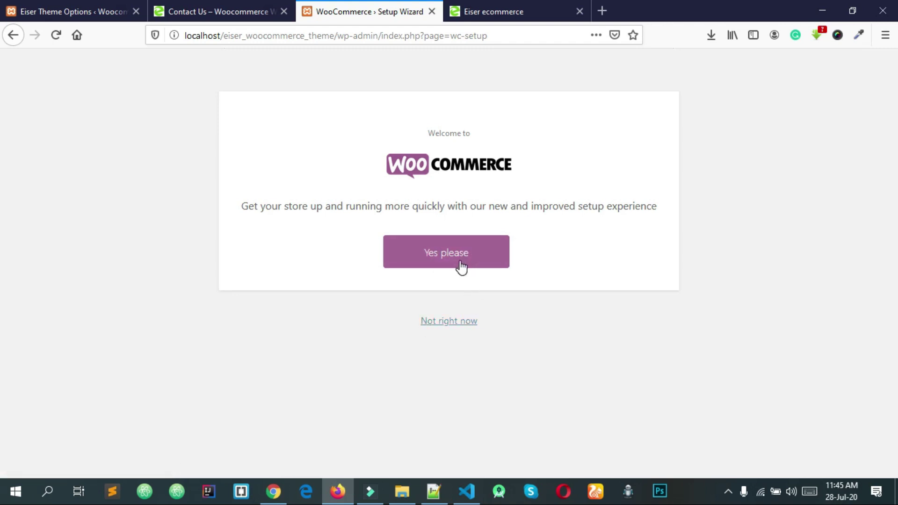
pyautogui.click(440, 253)
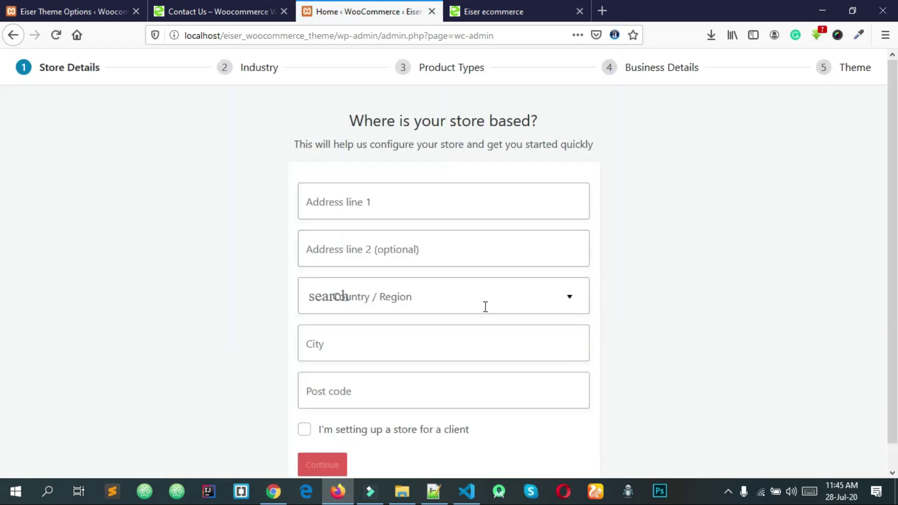
# Step: Enter the store's area in Address line 1, and search the web for that area with its sector in a new tab
pyautogui.click(355, 202)
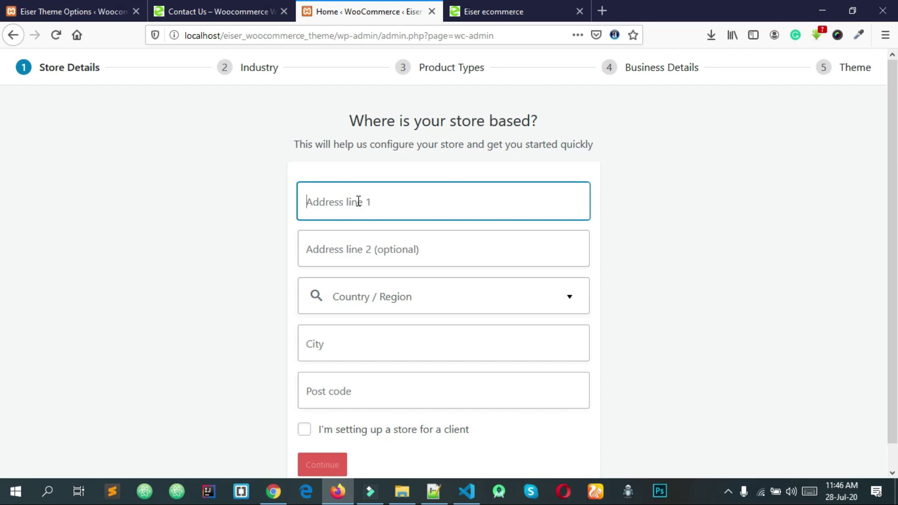
pyautogui.write('Uttara')
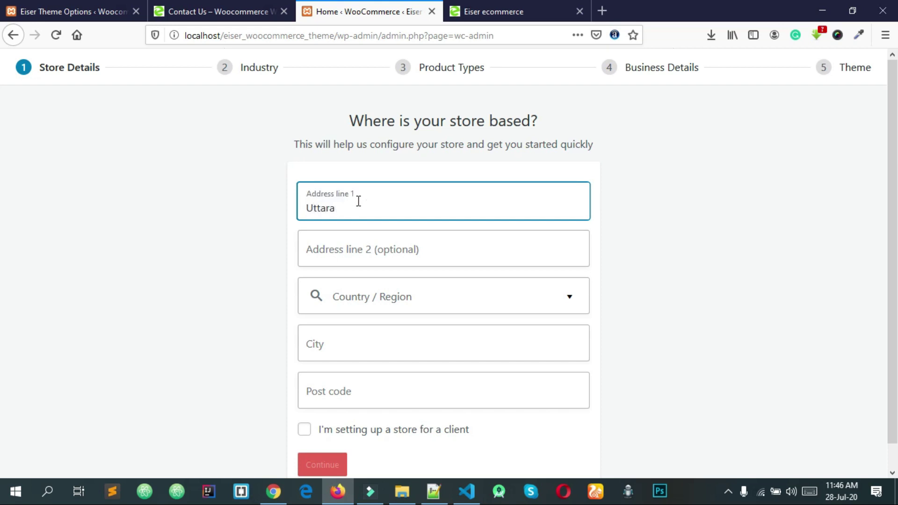
pyautogui.doubleClick(358, 201)
pyautogui.hotkey('ctrl', 'c')
pyautogui.click(514, 10)
pyautogui.click(601, 11)
pyautogui.hotkey('ctrl', 'v')
pyautogui.write('sector 9')
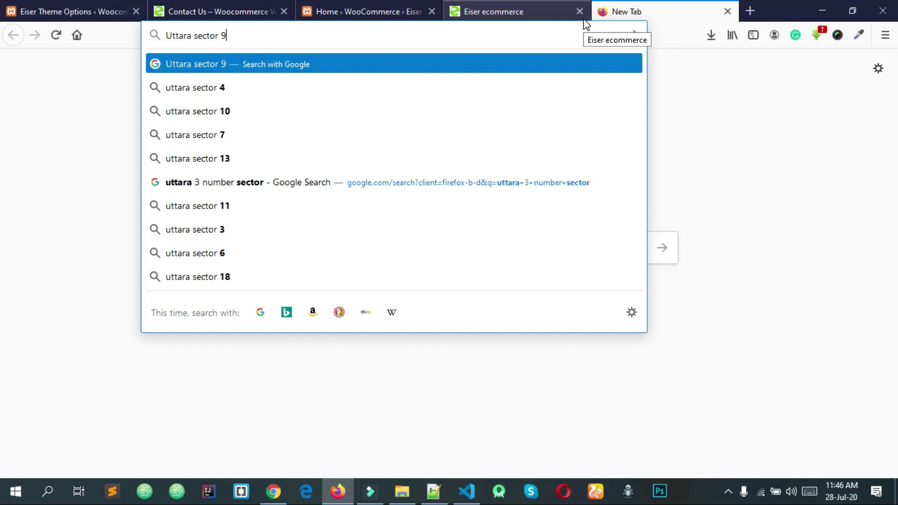
pyautogui.press('Return')
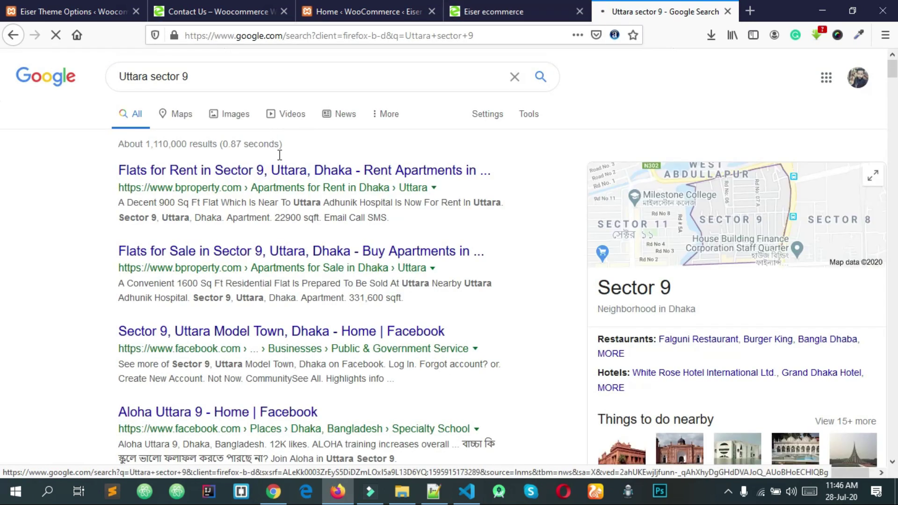
# Step: Replace Address line 1 in the store details with the full address text copied from the web search
pyautogui.doubleClick(663, 290)
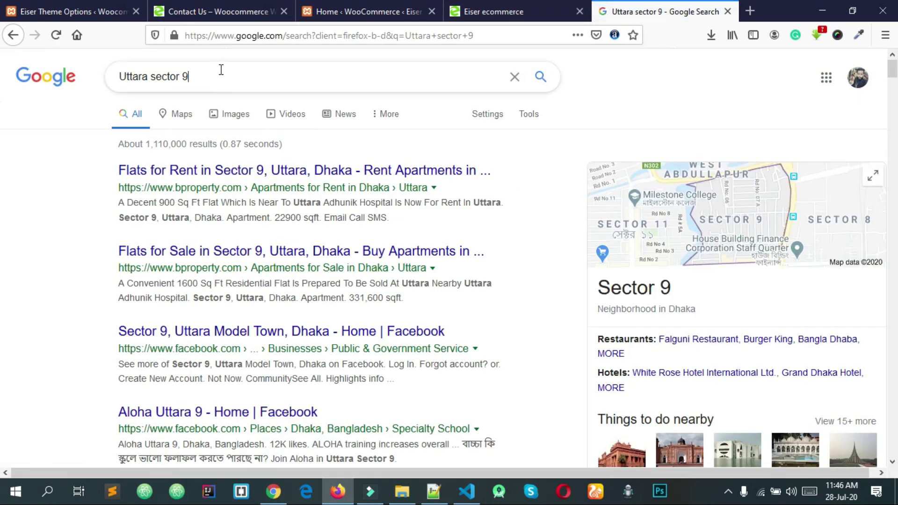
pyautogui.tripleClick(221, 72)
pyautogui.click(403, 5)
pyautogui.hotkey('ctrl', 'Tab')
pyautogui.click(385, 6)
pyautogui.click(396, 200)
pyautogui.hotkey('ctrl', 'a')
pyautogui.hotkey('ctrl', 'v')
pyautogui.click(481, 266)
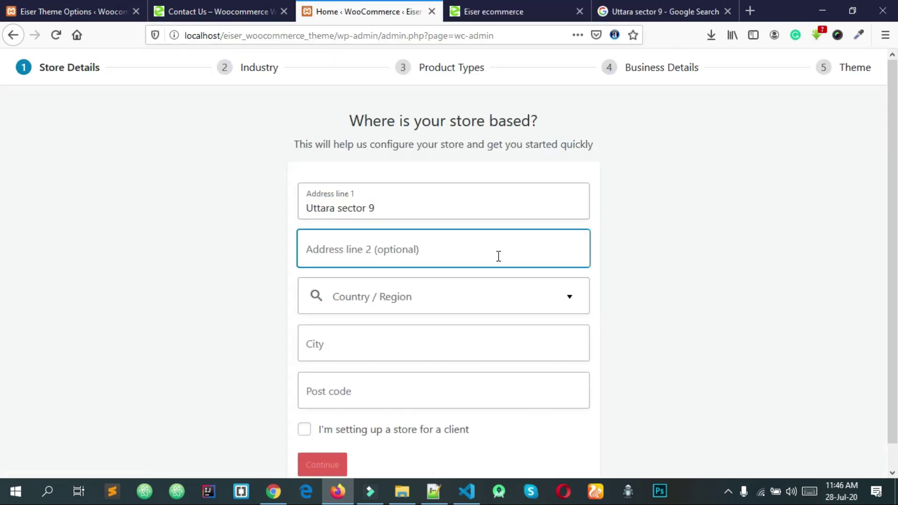
# Step: Set the store's Country / Region to Bangladesh — Dhaka and fill in the City with Dhaka
pyautogui.click(413, 300)
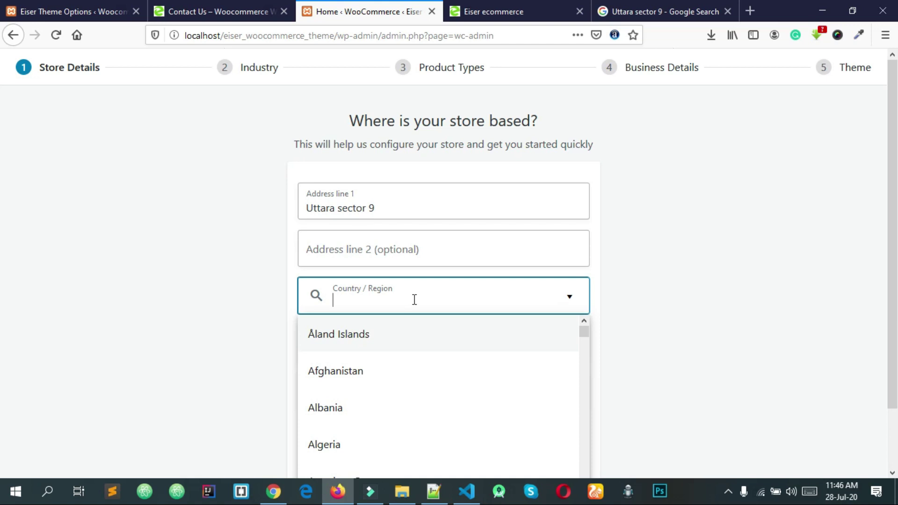
pyautogui.write('bangla')
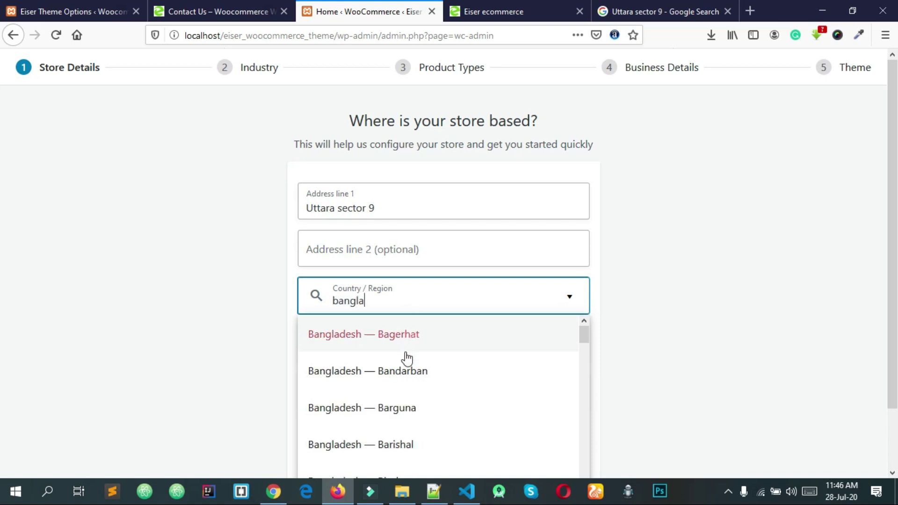
pyautogui.scroll(-2, 370, 303)
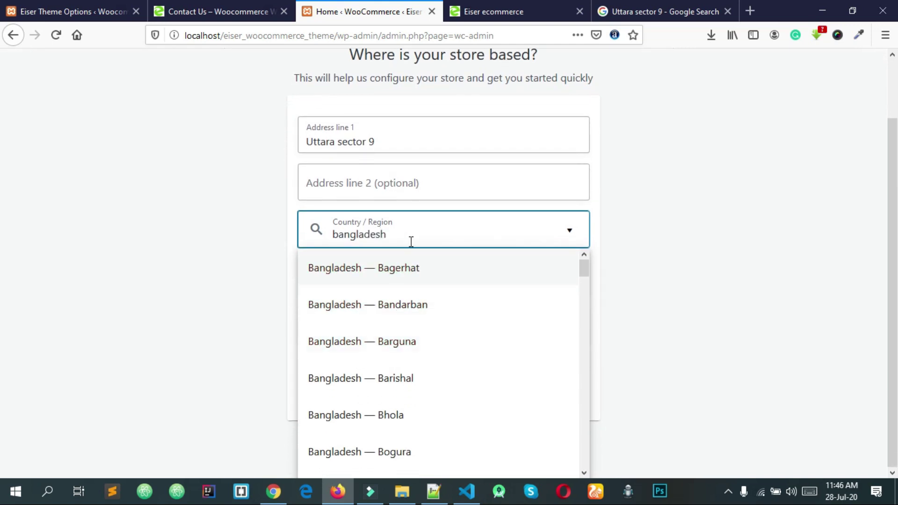
pyautogui.write('-')
pyautogui.press('BackSpace')
pyautogui.press('BackSpace')
pyautogui.scroll(-9, 449, 353)
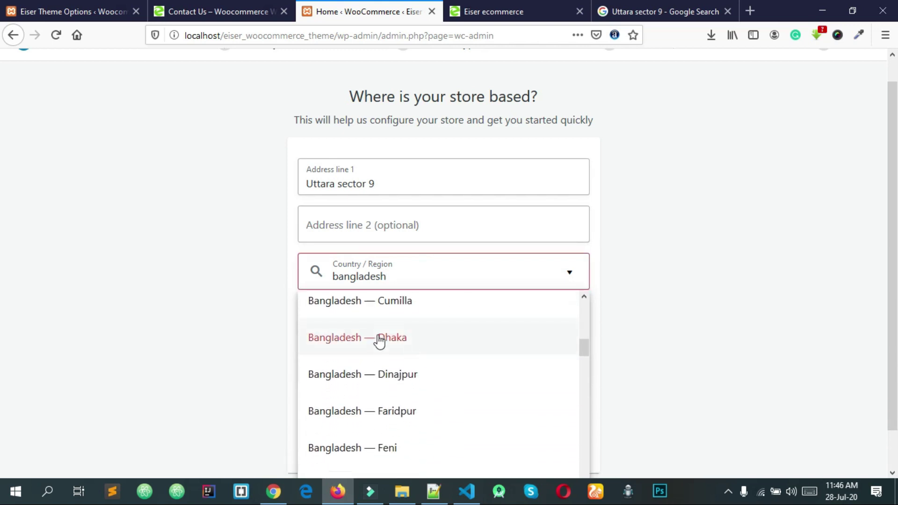
pyautogui.click(379, 338)
pyautogui.click(370, 323)
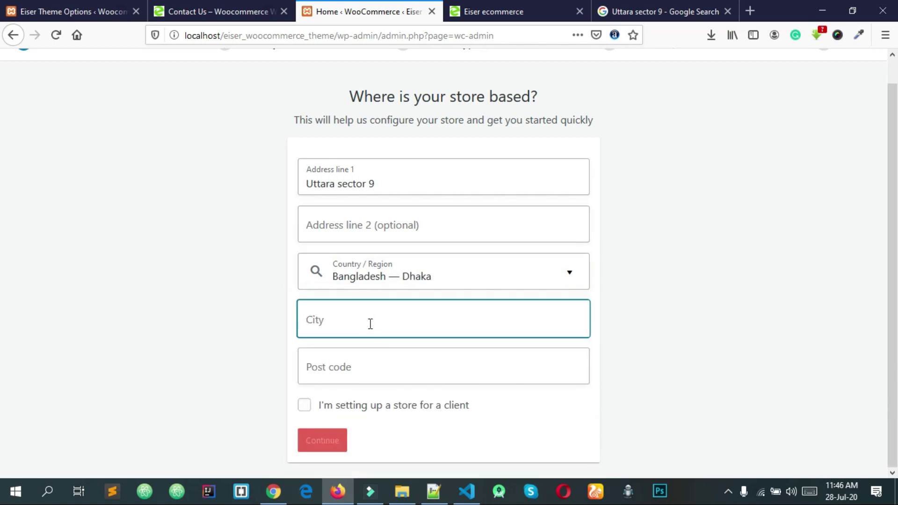
pyautogui.write('Dhaka')
# Step: Search Google for the postal code of the store's area
pyautogui.click(622, 10)
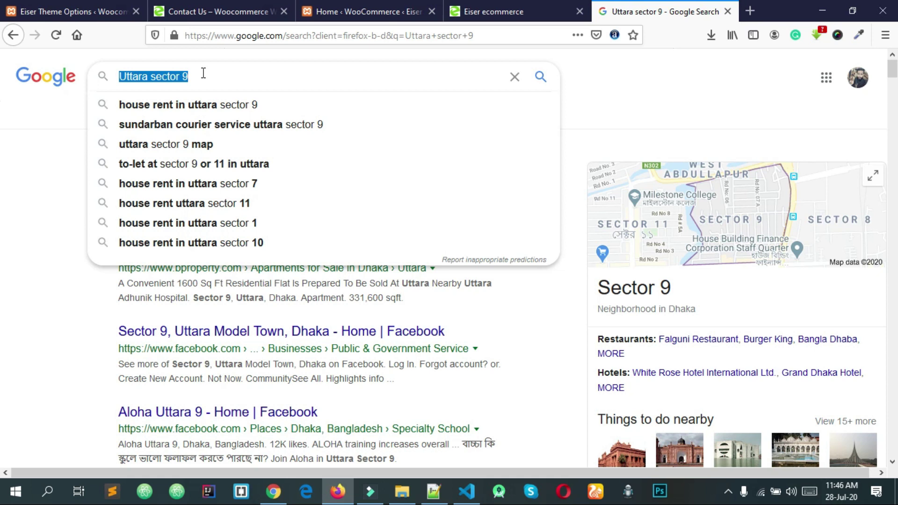
pyautogui.click(345, 10)
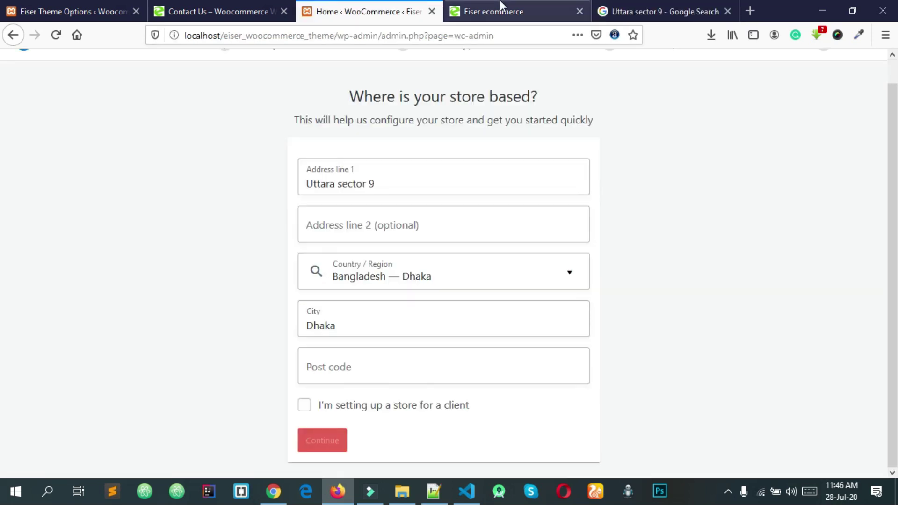
pyautogui.click(691, 9)
pyautogui.write('po')
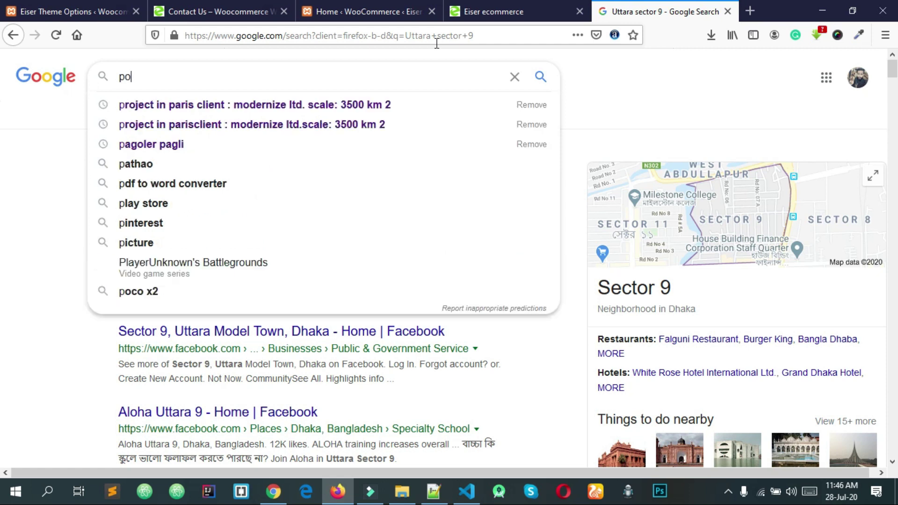
pyautogui.write('stal code of uttara')
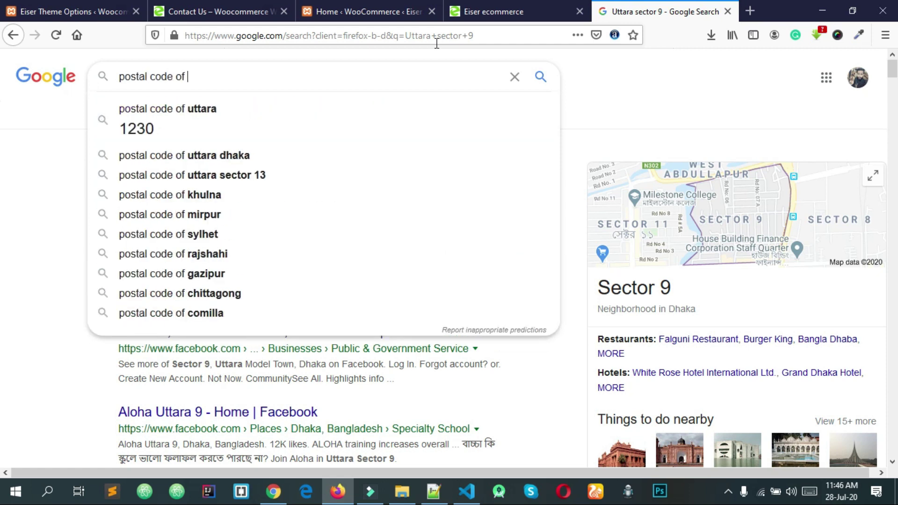
pyautogui.press('Return')
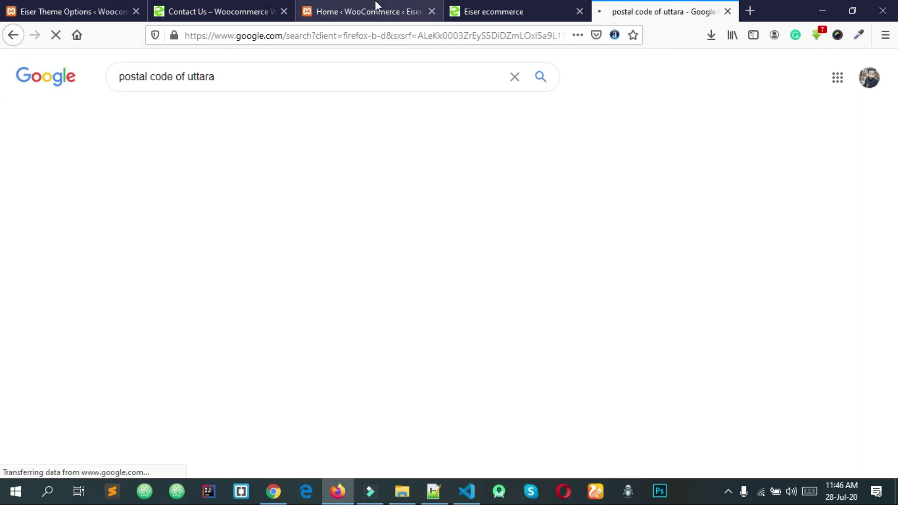
# Step: Fill in the store's post code in the store details and check it against the search results
pyautogui.click(372, 9)
pyautogui.click(349, 369)
pyautogui.write('1230')
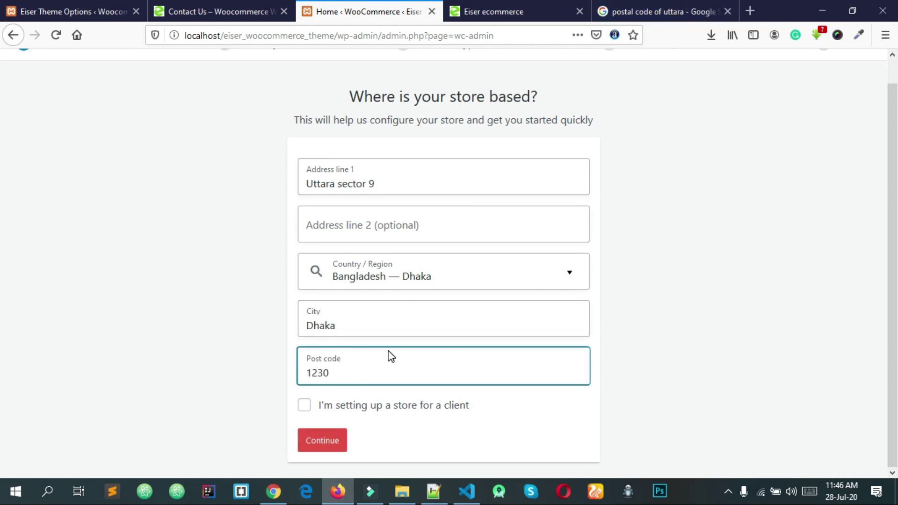
pyautogui.click(655, 10)
pyautogui.click(380, 10)
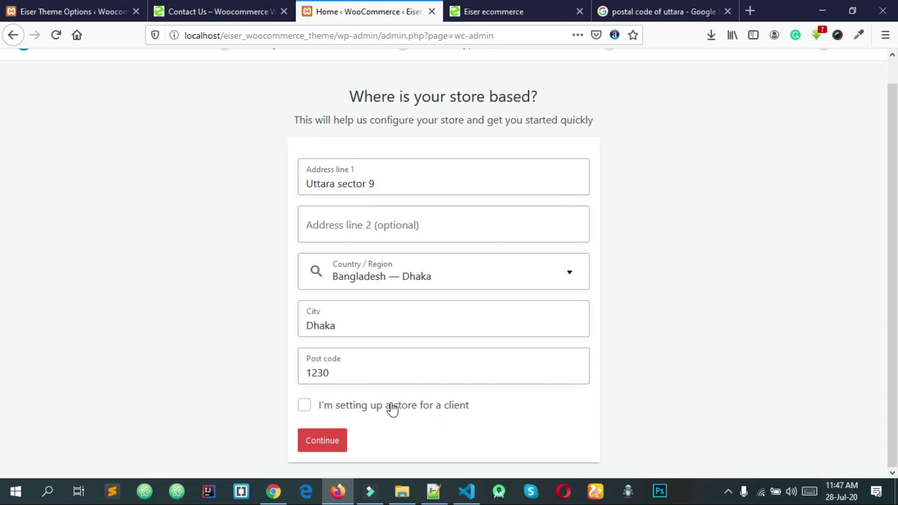
pyautogui.click(304, 406)
pyautogui.click(305, 406)
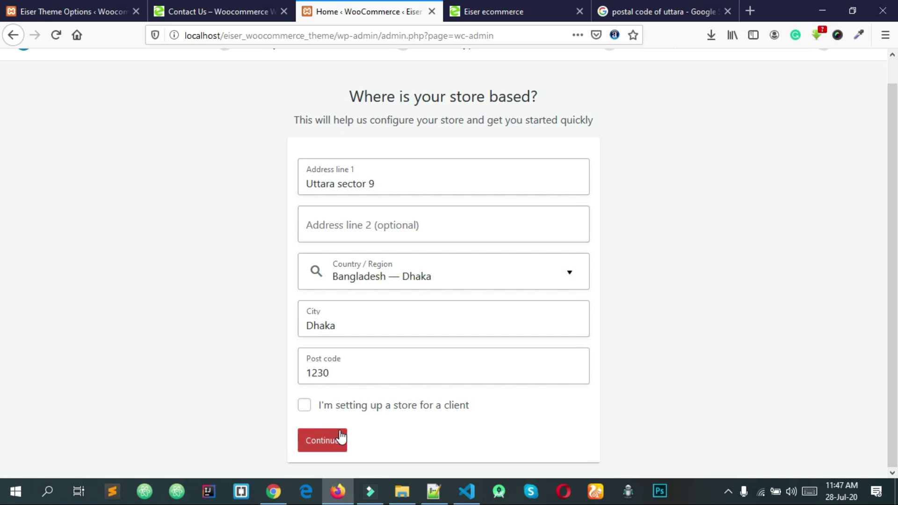
pyautogui.doubleClick(342, 408)
pyautogui.click(343, 407)
pyautogui.click(369, 440)
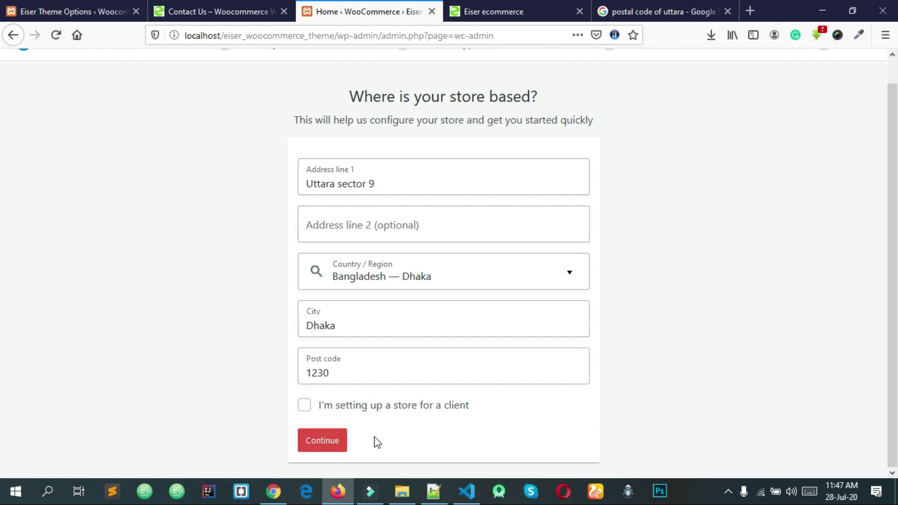
pyautogui.click(325, 442)
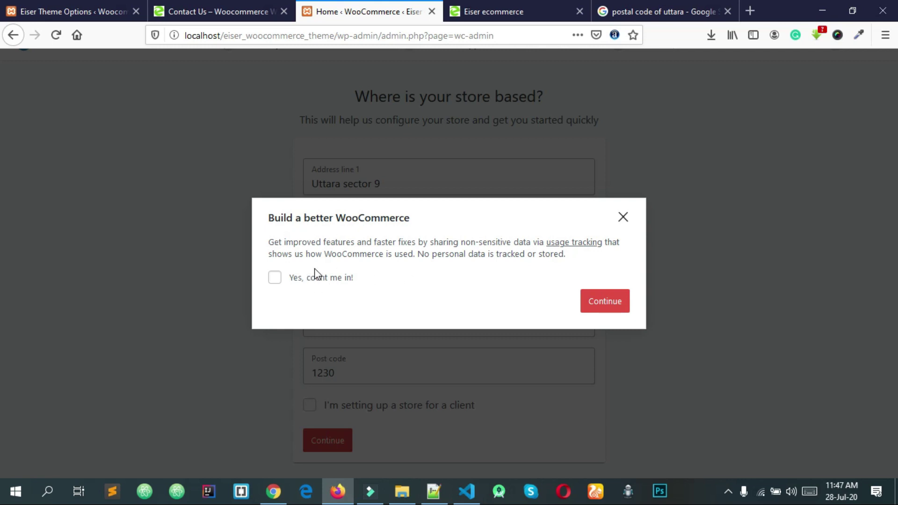
pyautogui.moveTo(271, 218); pyautogui.dragTo(447, 224)
pyautogui.click(456, 221)
pyautogui.click(623, 218)
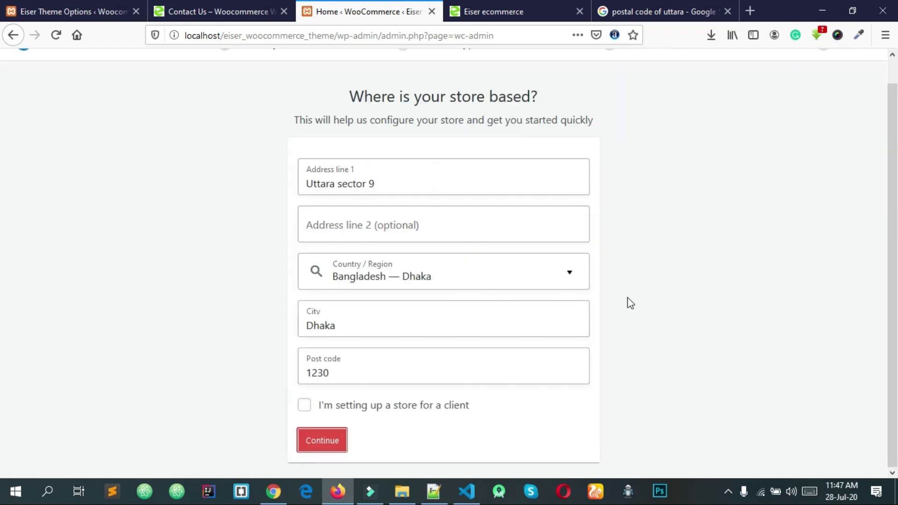
# Step: Submit the store details, opt in to usage tracking and continue to the Industry stage
pyautogui.click(329, 434)
pyautogui.click(329, 283)
pyautogui.click(621, 304)
pyautogui.click(346, 444)
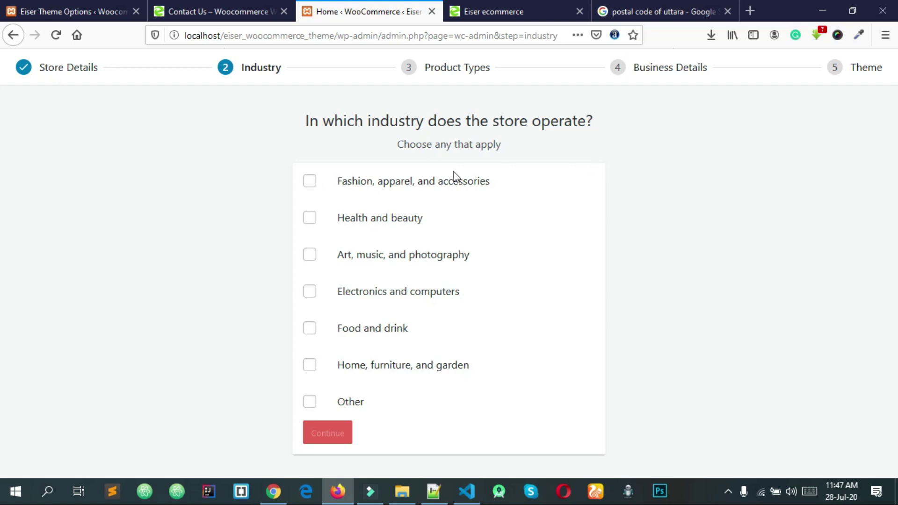
# Step: Choose "Fashion, apparel, and accessories" as the store's industry and continue to the Product Types stage
pyautogui.click(310, 182)
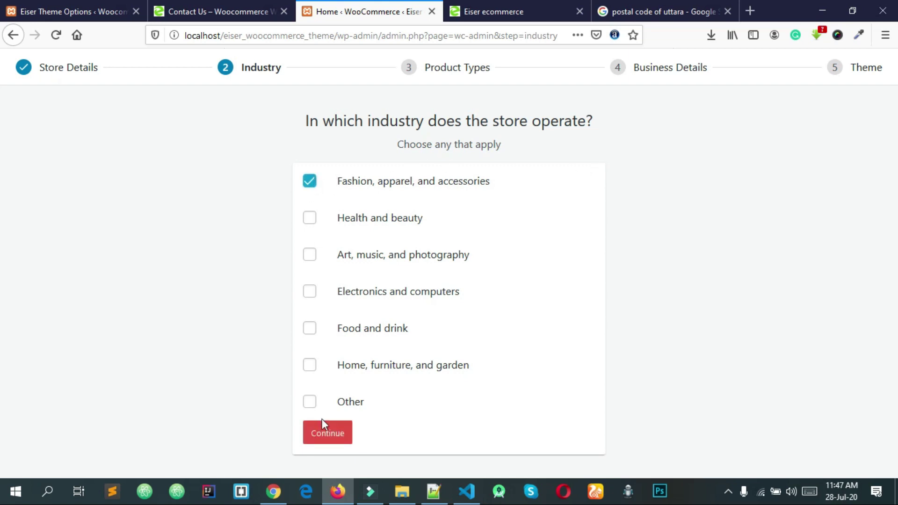
pyautogui.click(329, 435)
# Step: Review the product type options and select Physical products and Downloads for the store
pyautogui.scroll(-2, 353, 360)
pyautogui.scroll(2, 466, 163)
pyautogui.moveTo(310, 120); pyautogui.dragTo(570, 134)
pyautogui.click(571, 134)
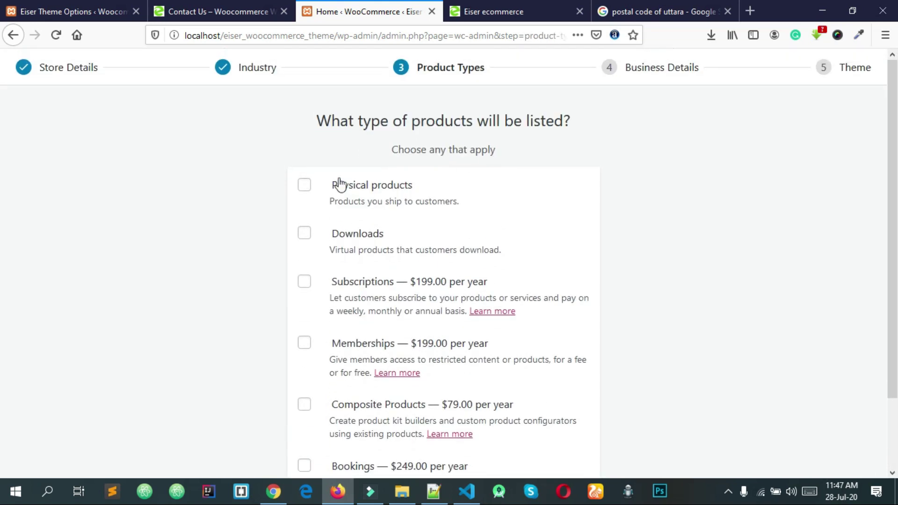
pyautogui.click(304, 185)
pyautogui.click(304, 237)
pyautogui.moveTo(478, 203); pyautogui.dragTo(339, 174)
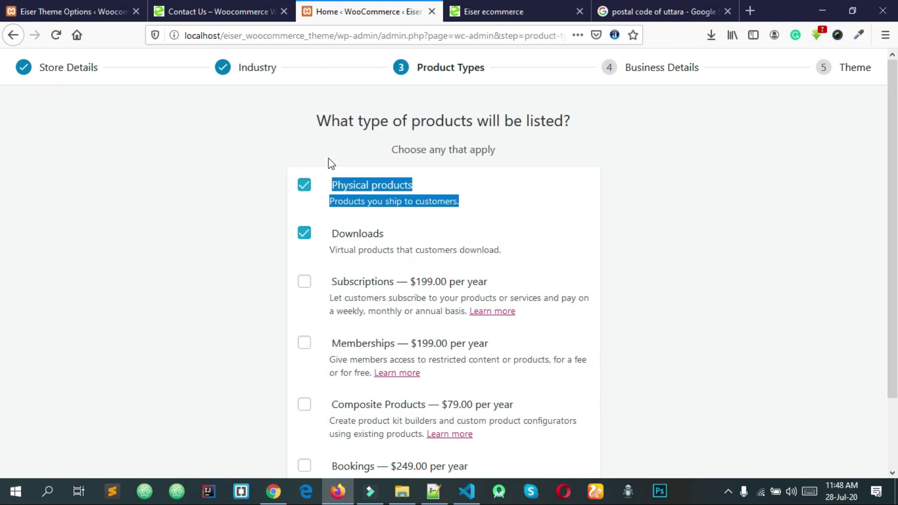
# Step: Examine the descriptions of Physical products, Downloads and the paid product types
pyautogui.click(328, 158)
pyautogui.moveTo(459, 205); pyautogui.dragTo(330, 172)
pyautogui.click(326, 162)
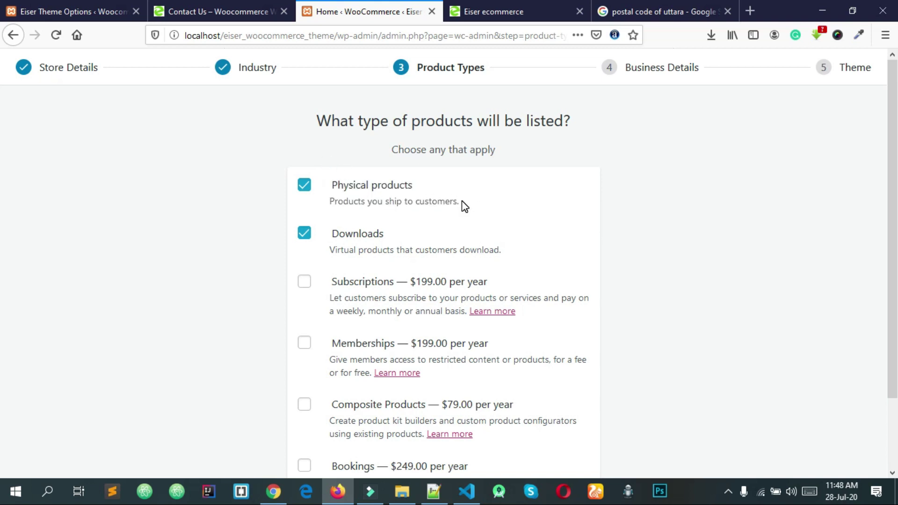
pyautogui.moveTo(465, 206); pyautogui.dragTo(335, 179)
pyautogui.click(444, 198)
pyautogui.moveTo(470, 206); pyautogui.dragTo(333, 181)
pyautogui.click(327, 164)
pyautogui.moveTo(483, 208); pyautogui.dragTo(359, 182)
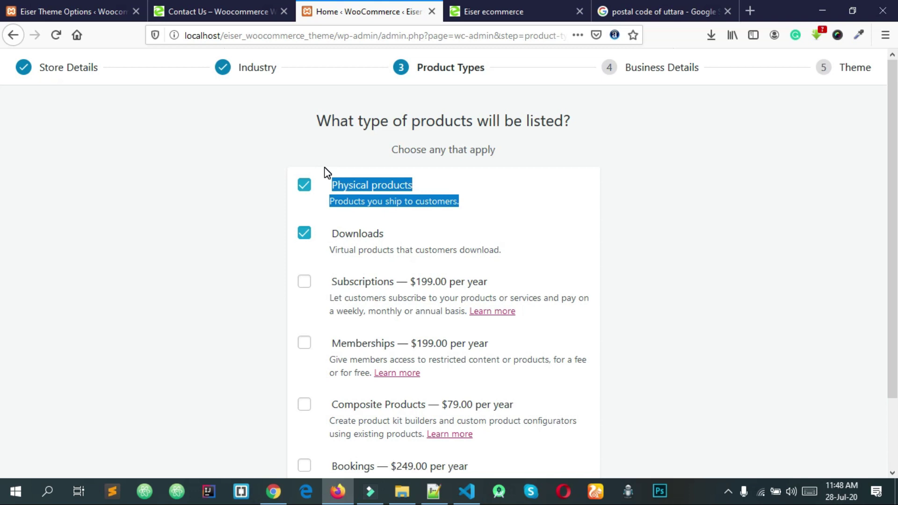
pyautogui.moveTo(508, 255); pyautogui.dragTo(330, 250)
pyautogui.click(461, 250)
pyautogui.scroll(-1, 411, 291)
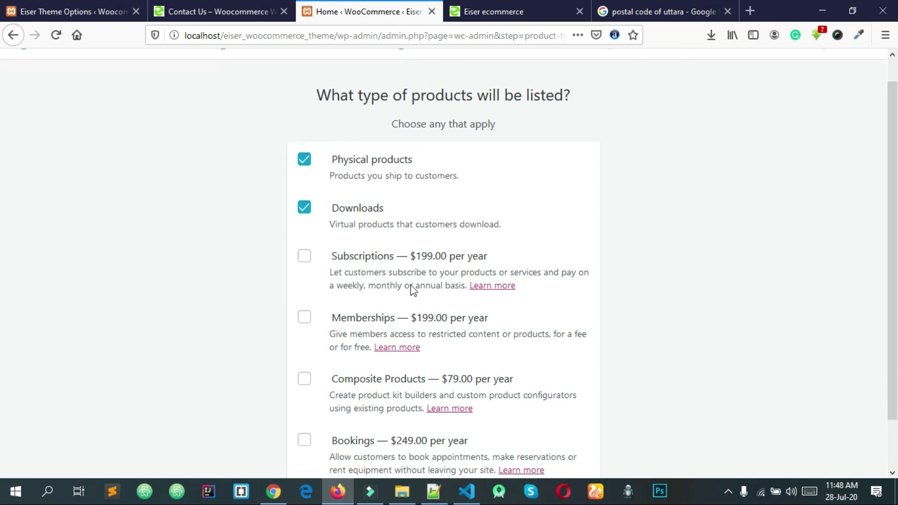
pyautogui.scroll(-1, 405, 301)
pyautogui.scroll(1, 403, 307)
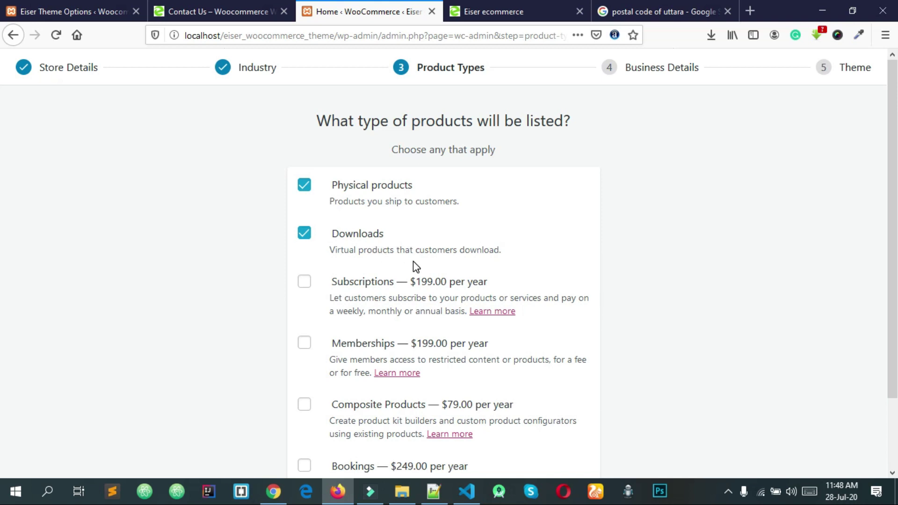
pyautogui.scroll(-1, 383, 262)
pyautogui.scroll(1, 366, 251)
# Step: Keep only Physical products and Downloads selected as the product types and continue to the Business Details stage
pyautogui.click(366, 287)
pyautogui.click(360, 287)
pyautogui.scroll(-2, 380, 290)
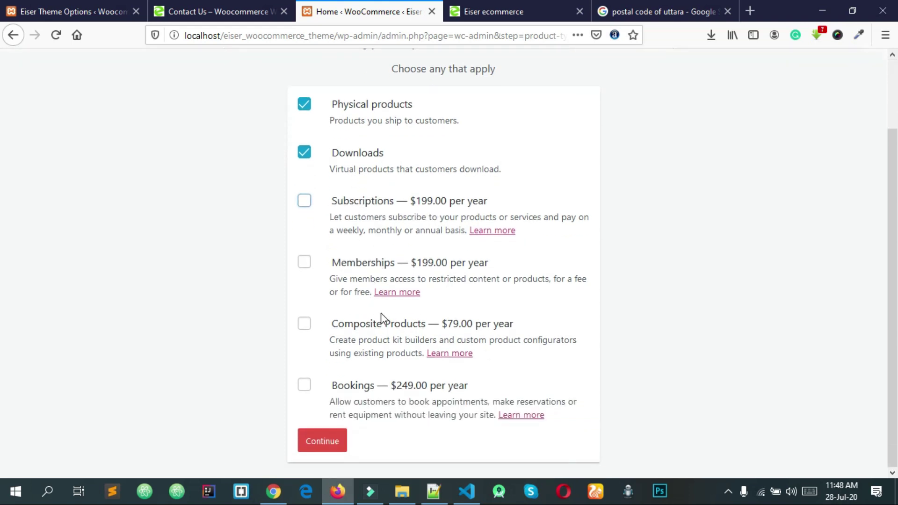
pyautogui.scroll(2, 418, 341)
pyautogui.click(348, 188)
pyautogui.click(348, 188)
pyautogui.doubleClick(343, 241)
pyautogui.click(265, 276)
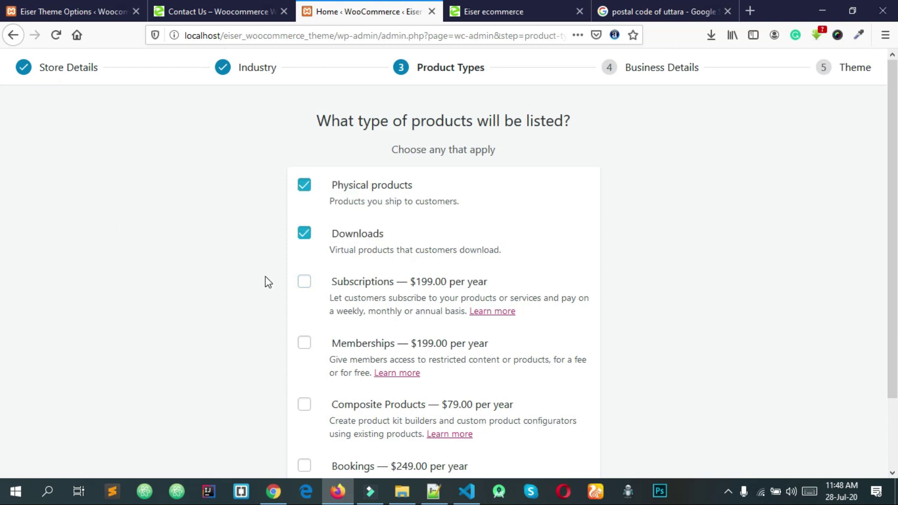
pyautogui.scroll(-2, 265, 277)
pyautogui.click(329, 441)
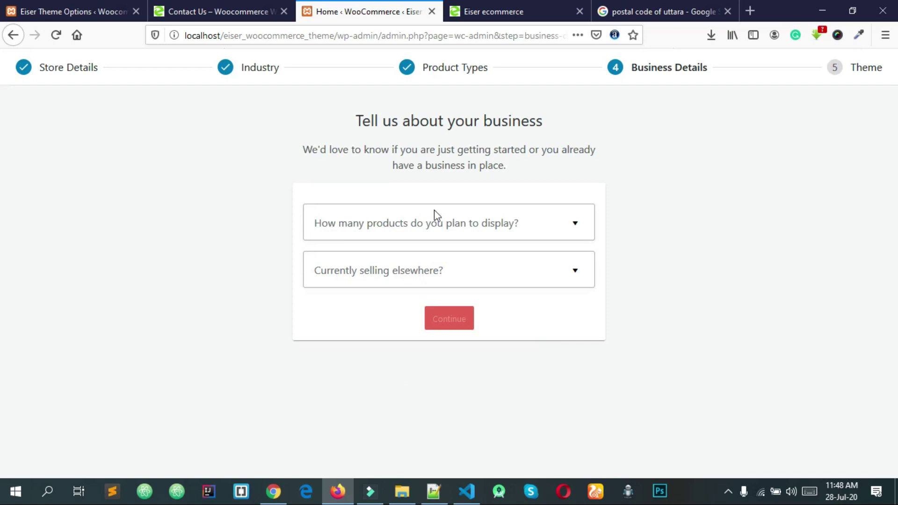
# Step: Read the heading and introductory text of the Business Details stage
pyautogui.moveTo(356, 121); pyautogui.dragTo(564, 126)
pyautogui.click(563, 121)
pyautogui.moveTo(432, 152); pyautogui.dragTo(559, 165)
pyautogui.click(557, 166)
pyautogui.tripleClick(457, 160)
pyautogui.click(272, 140)
pyautogui.moveTo(307, 147); pyautogui.dragTo(509, 176)
pyautogui.click(510, 176)
# Step: Set the number of products to display to 1,000+ and answer No to currently selling elsewhere
pyautogui.click(474, 229)
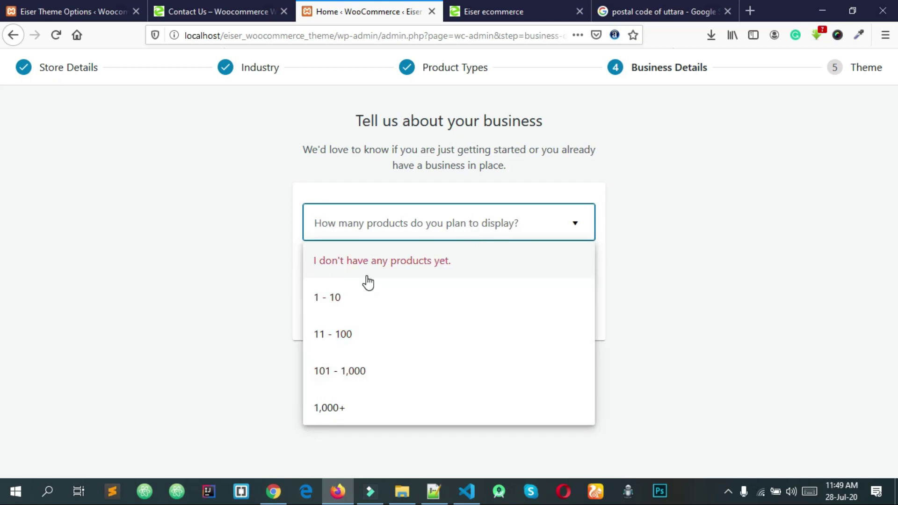
pyautogui.click(353, 408)
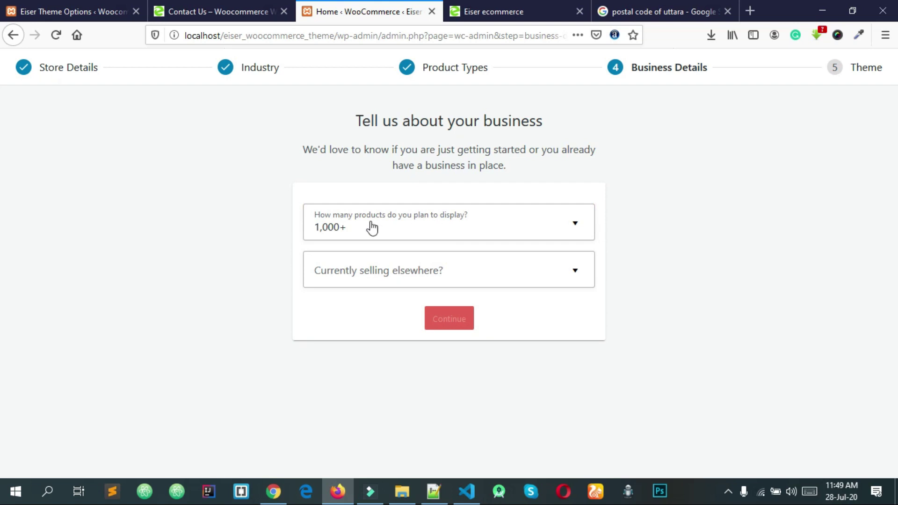
pyautogui.click(361, 280)
pyautogui.tripleClick(365, 272)
pyautogui.click(364, 273)
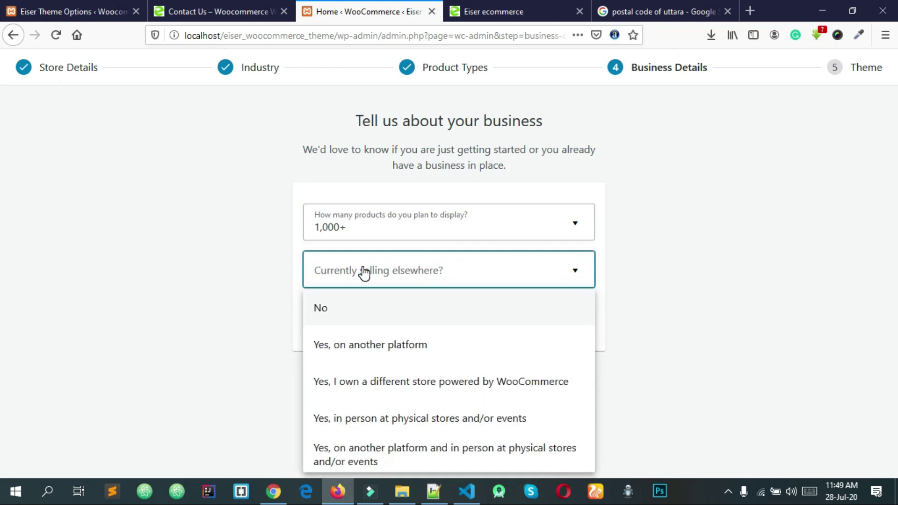
pyautogui.click(329, 313)
# Step: Turn off the Facebook, Mailchimp and Google Ads extensions and continue to the Theme stage
pyautogui.scroll(-4, 563, 302)
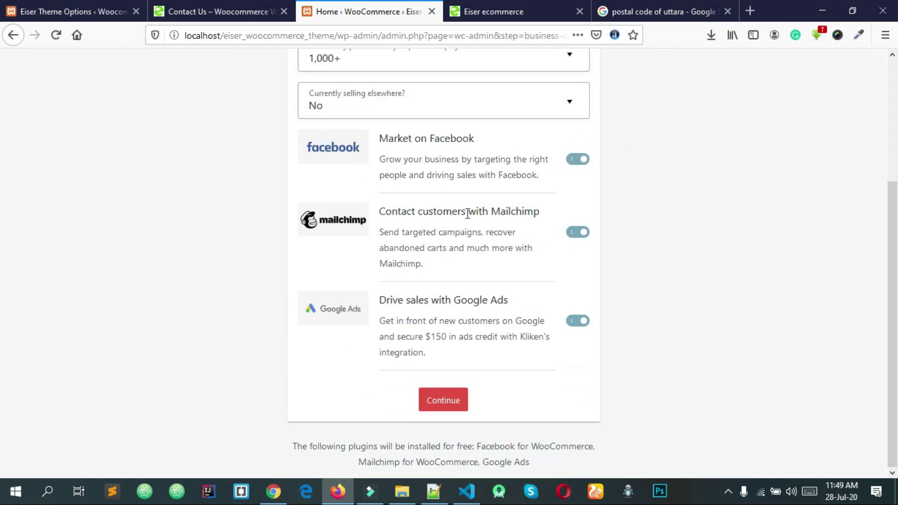
pyautogui.scroll(2, 452, 183)
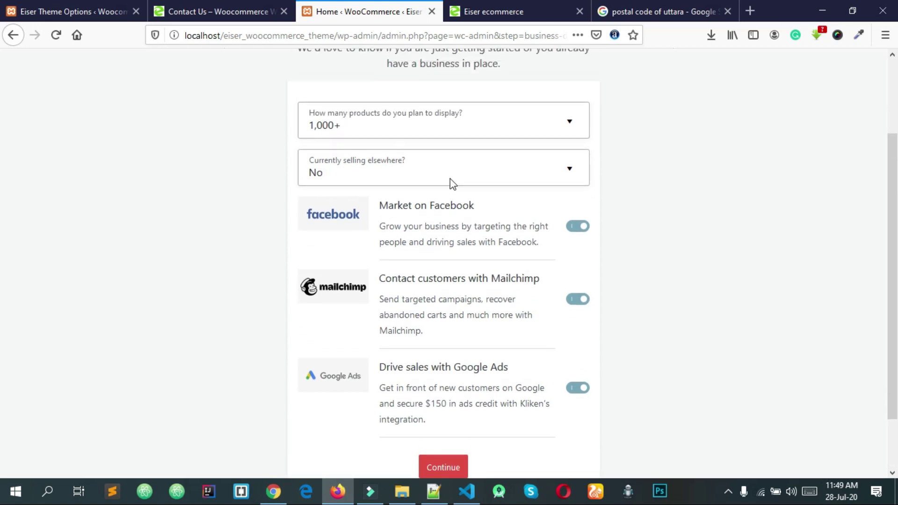
pyautogui.click(578, 226)
pyautogui.click(578, 300)
pyautogui.click(580, 390)
pyautogui.scroll(-1, 608, 383)
pyautogui.click(452, 447)
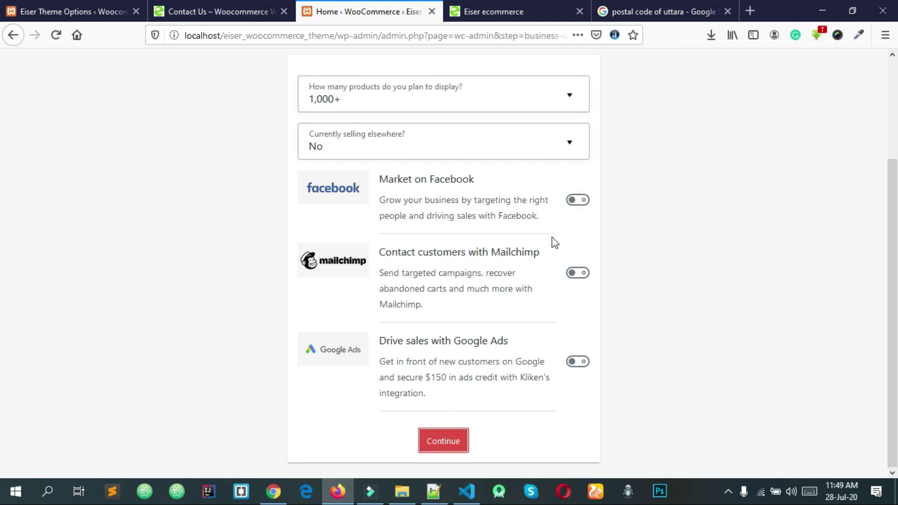
# Step: Review the offered themes and continue with the active Eiser Woocommerce Theme
pyautogui.scroll(-7, 427, 276)
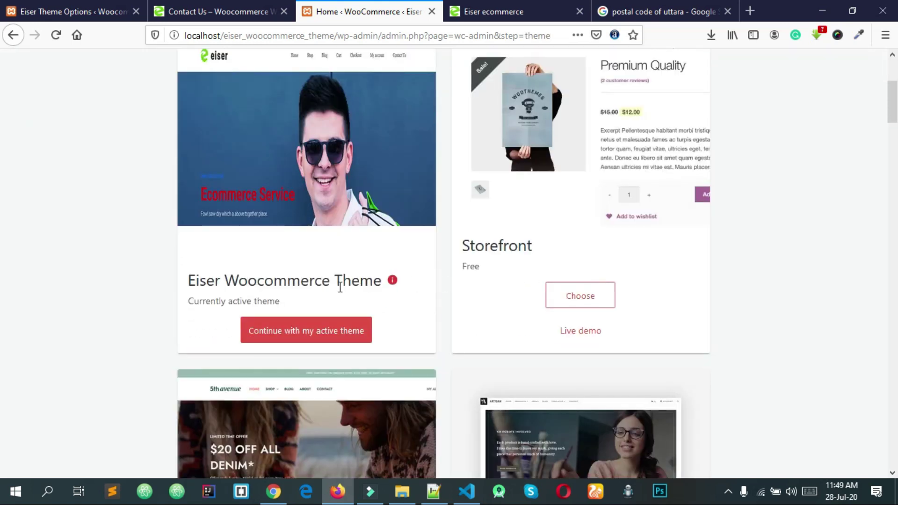
pyautogui.scroll(7, 746, 144)
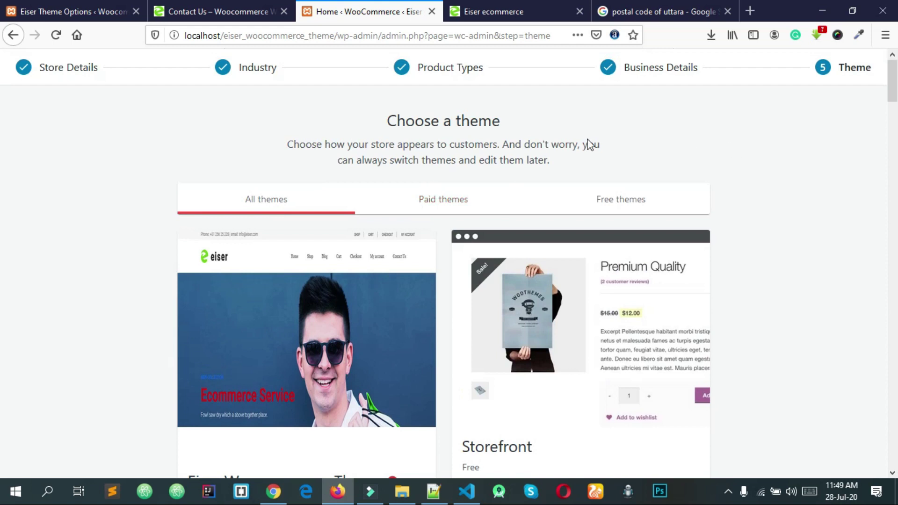
pyautogui.scroll(-7, 394, 235)
pyautogui.scroll(7, 355, 243)
pyautogui.scroll(-5, 351, 255)
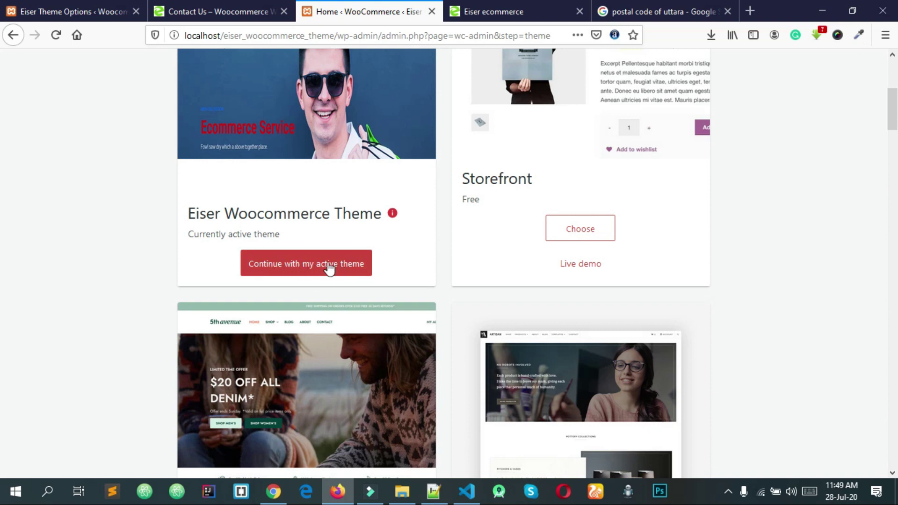
pyautogui.click(293, 273)
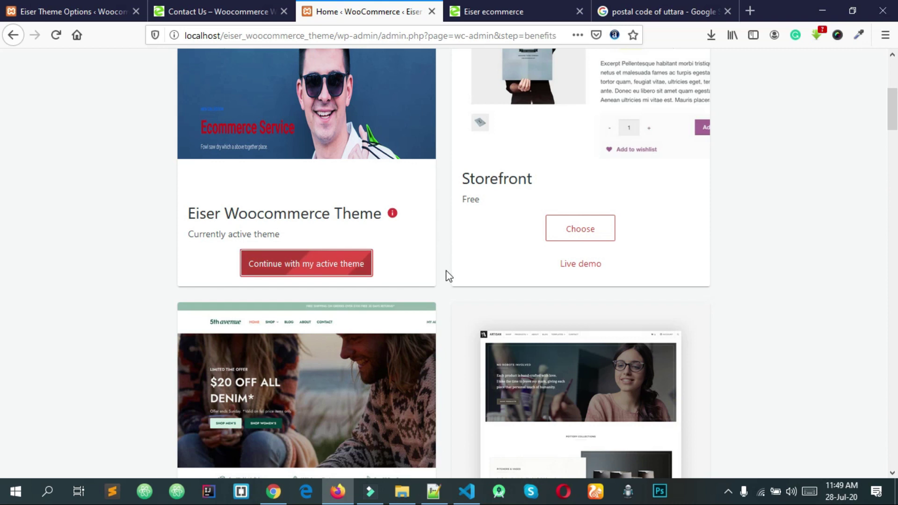
# Step: Review the Jetpack and WooCommerce Services offer and decline it
pyautogui.scroll(3, 442, 277)
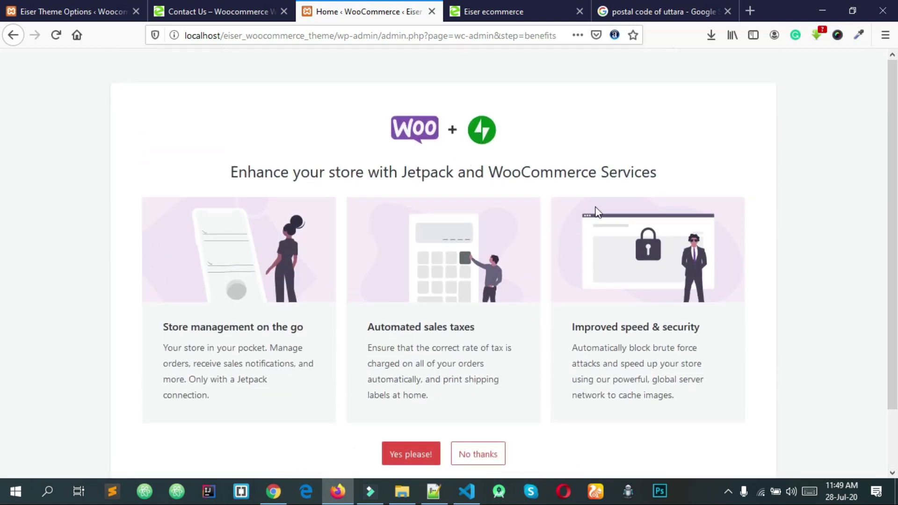
pyautogui.scroll(-3, 564, 228)
pyautogui.scroll(3, 531, 160)
pyautogui.moveTo(229, 165); pyautogui.dragTo(715, 165)
pyautogui.click(715, 165)
pyautogui.scroll(-3, 561, 281)
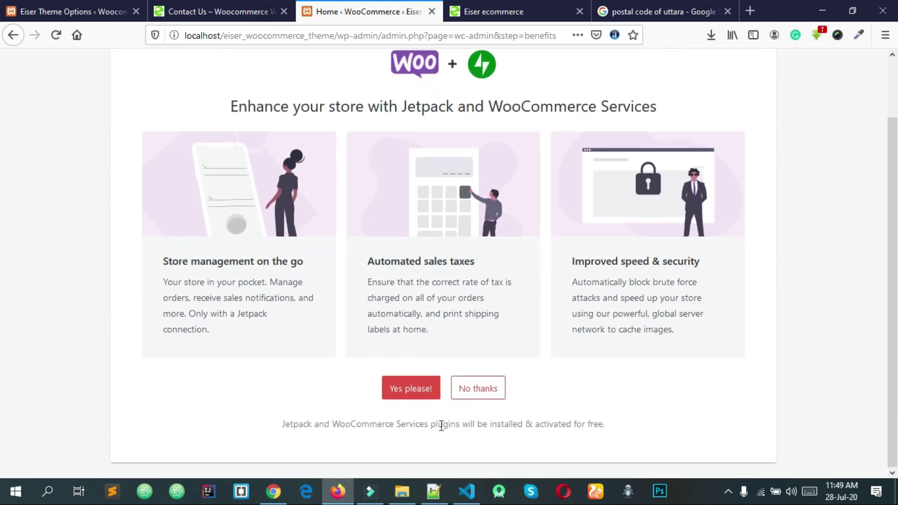
pyautogui.click(484, 392)
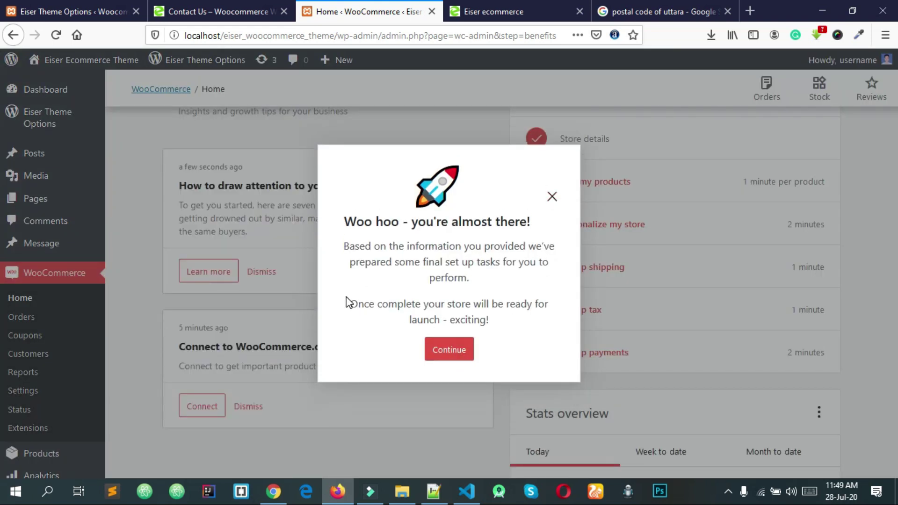
# Step: Read the message about the final setup tasks and continue to the WooCommerce home page
pyautogui.moveTo(339, 211); pyautogui.dragTo(441, 238)
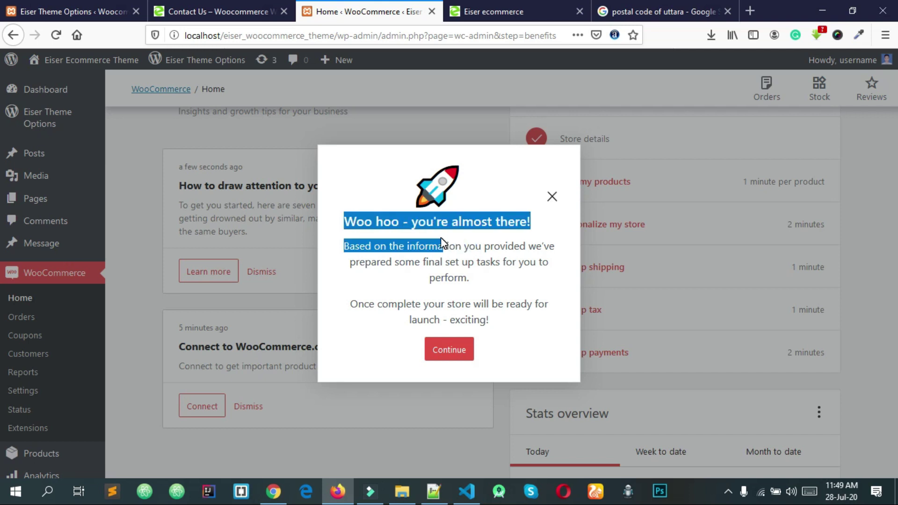
pyautogui.click(467, 242)
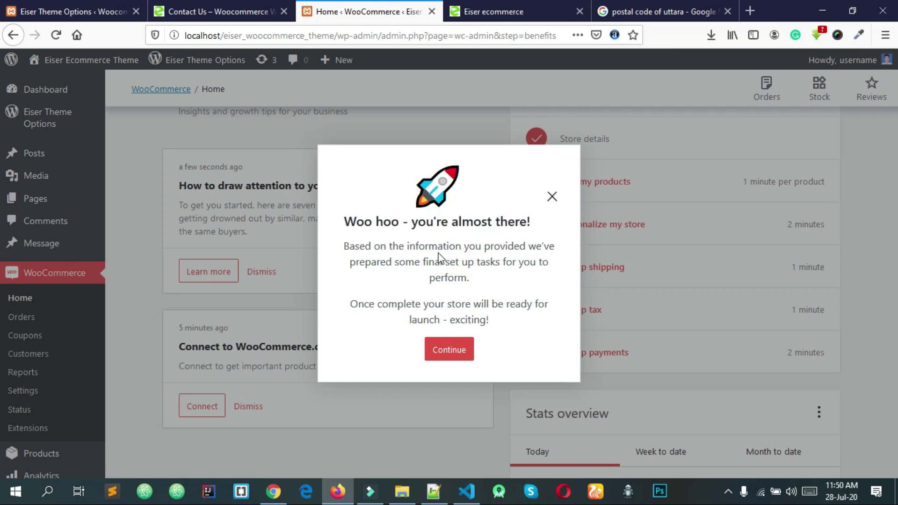
pyautogui.moveTo(383, 223); pyautogui.dragTo(459, 223)
pyautogui.doubleClick(470, 222)
pyautogui.click(460, 304)
pyautogui.moveTo(350, 252); pyautogui.dragTo(512, 312)
pyautogui.click(512, 312)
pyautogui.click(449, 351)
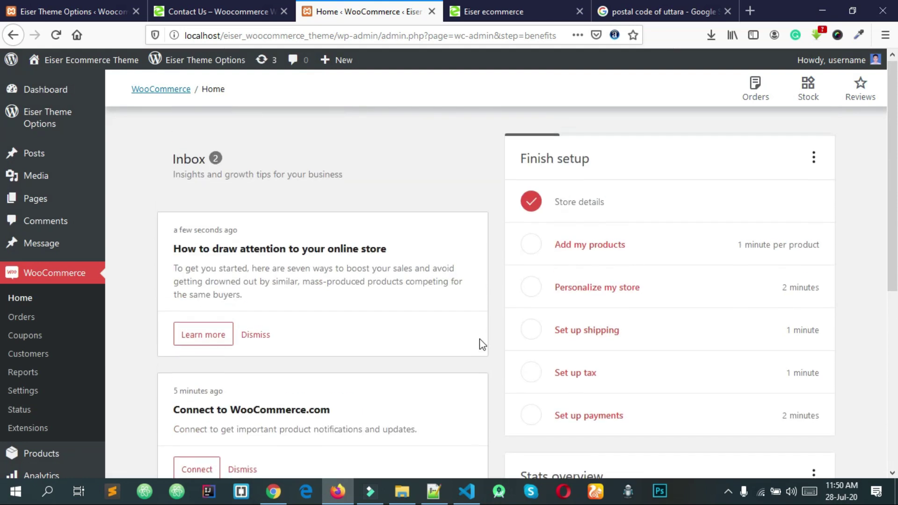
# Step: Look through the inbox, the Finish setup tasks and the stats overview on the WooCommerce home page
pyautogui.scroll(-5, 538, 397)
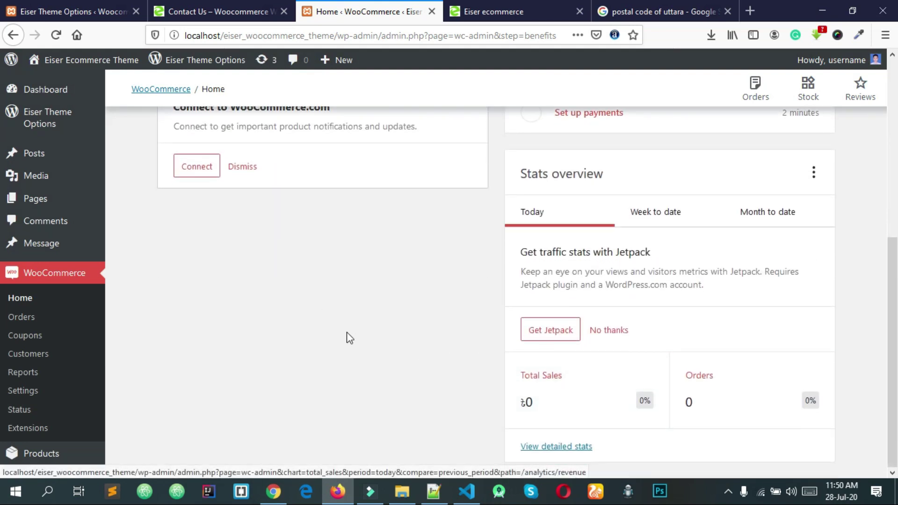
pyautogui.scroll(5, 366, 337)
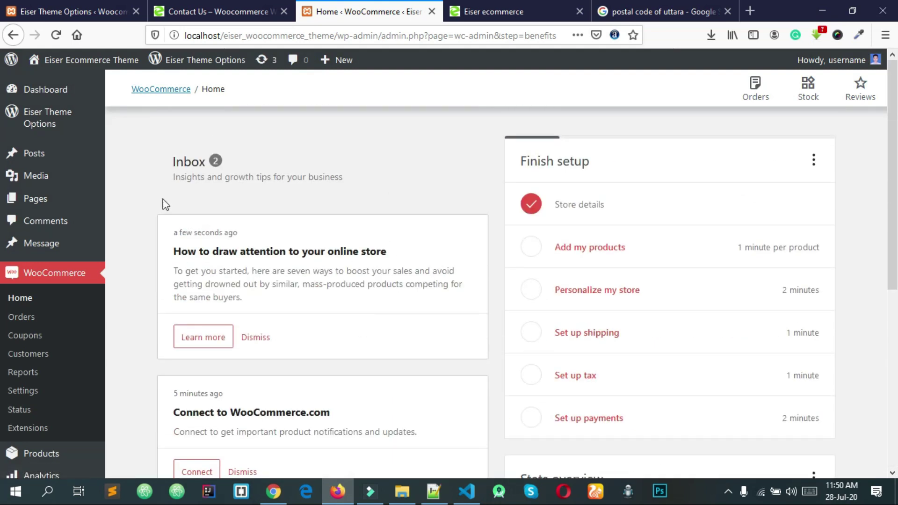
pyautogui.scroll(-6, 150, 344)
pyautogui.click(71, 451)
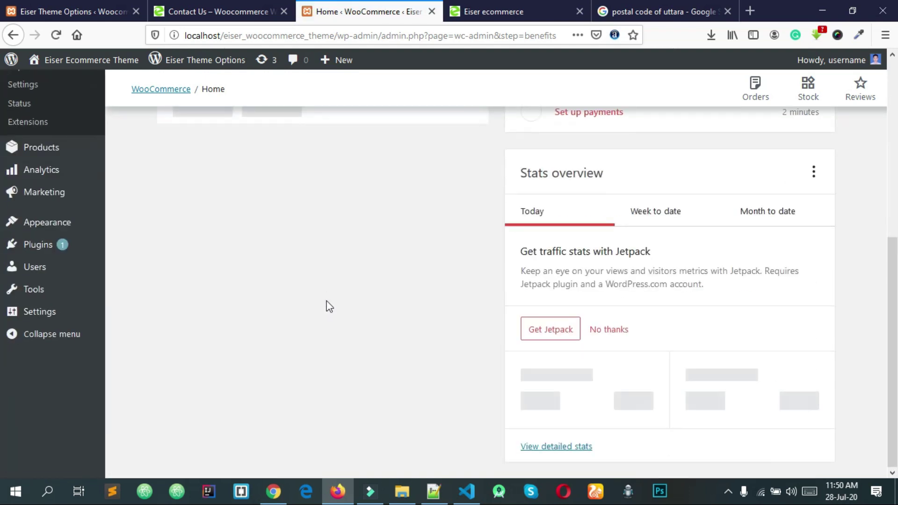
pyautogui.scroll(3, 241, 286)
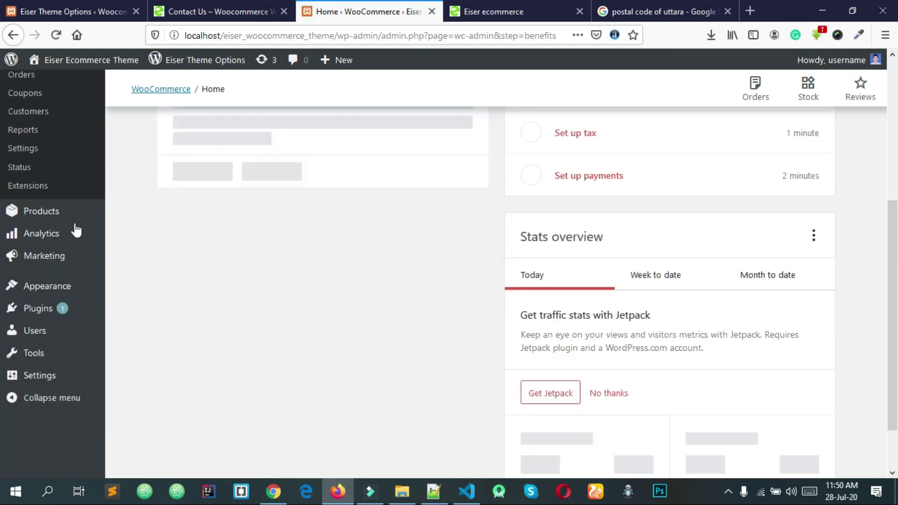
# Step: Check the WooCommerce entry in the installed plugins list and return to the WooCommerce home page
pyautogui.moveTo(52, 295)
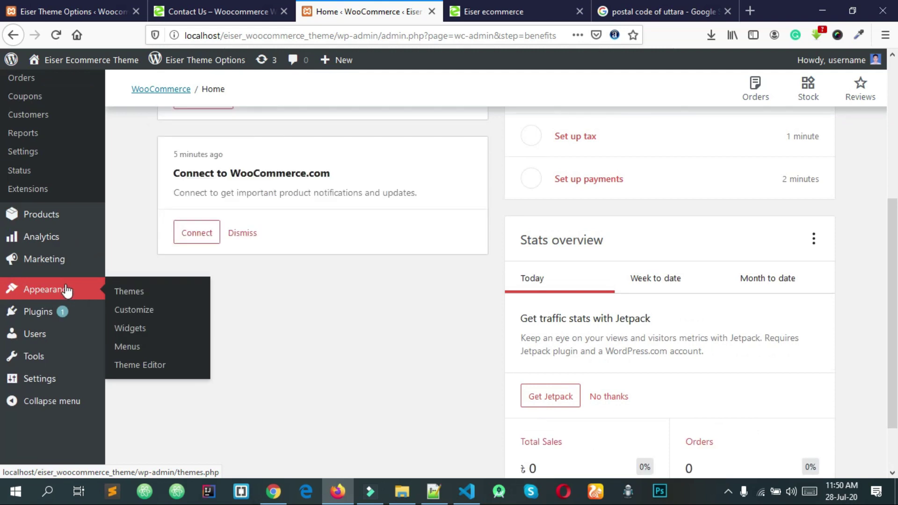
pyautogui.moveTo(55, 314)
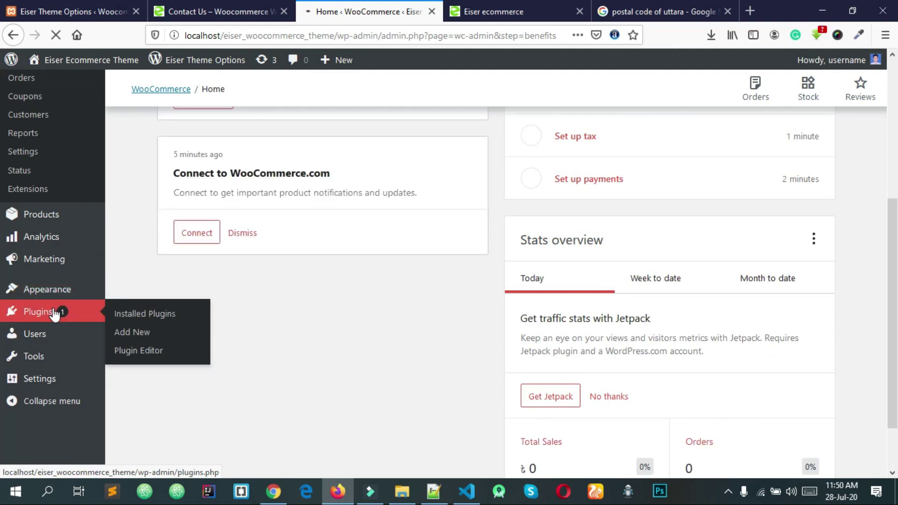
pyautogui.click(51, 309)
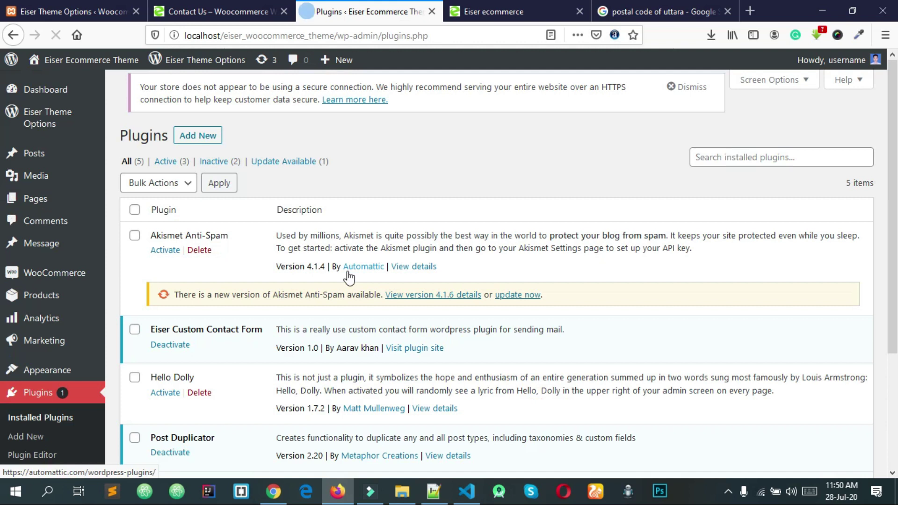
pyautogui.scroll(-3, 345, 276)
pyautogui.scroll(6, 347, 276)
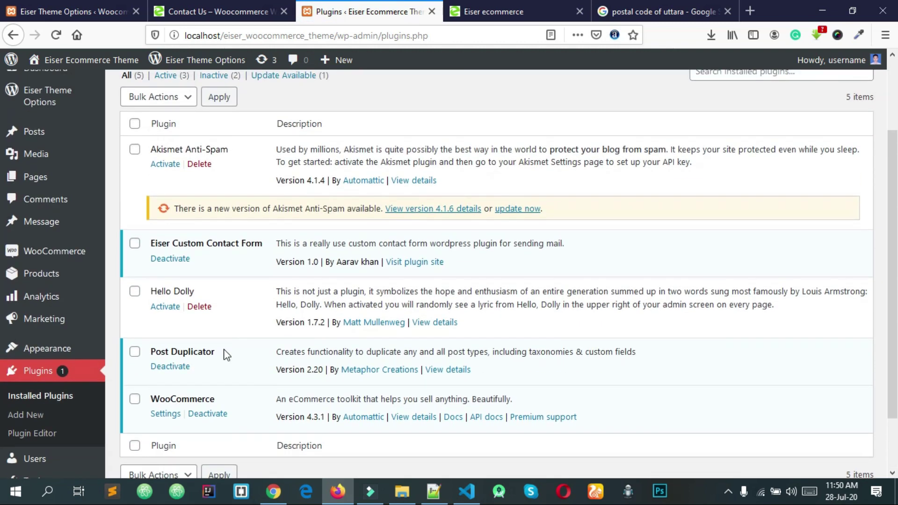
pyautogui.scroll(-3, 234, 344)
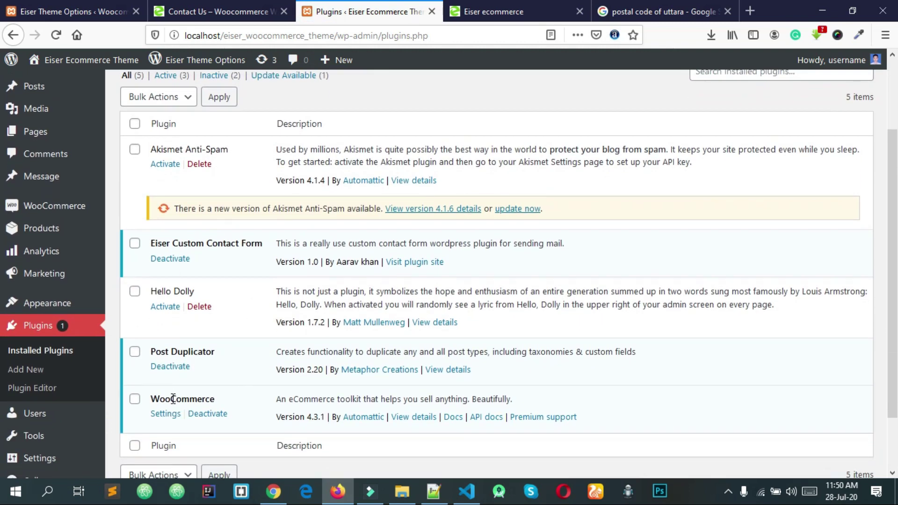
pyautogui.moveTo(202, 396); pyautogui.dragTo(181, 391)
pyautogui.click(181, 391)
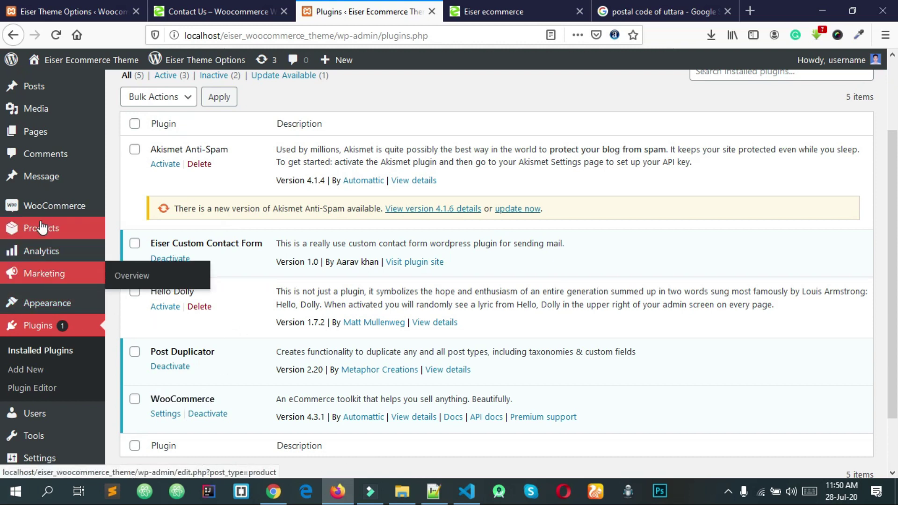
pyautogui.moveTo(50, 211)
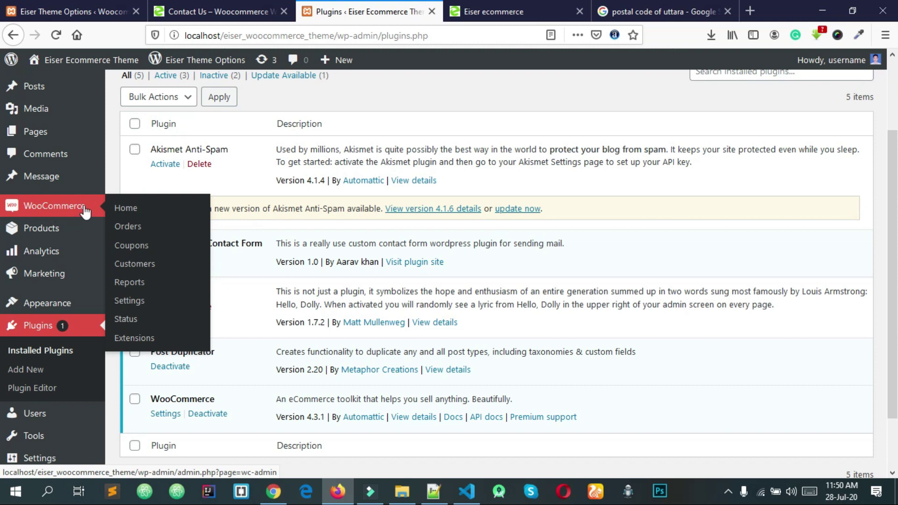
pyautogui.click(54, 209)
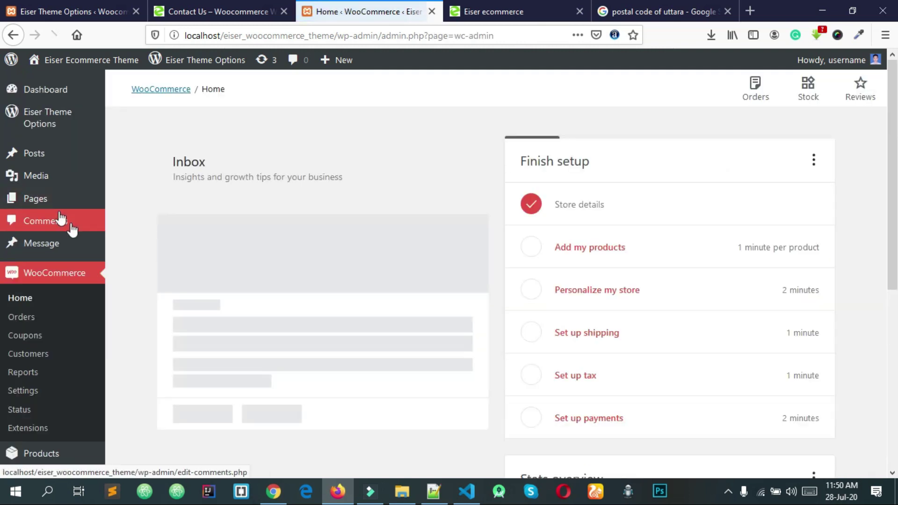
# Step: Open the WooCommerce Products page
pyautogui.scroll(-3, 45, 255)
pyautogui.scroll(-2, 45, 255)
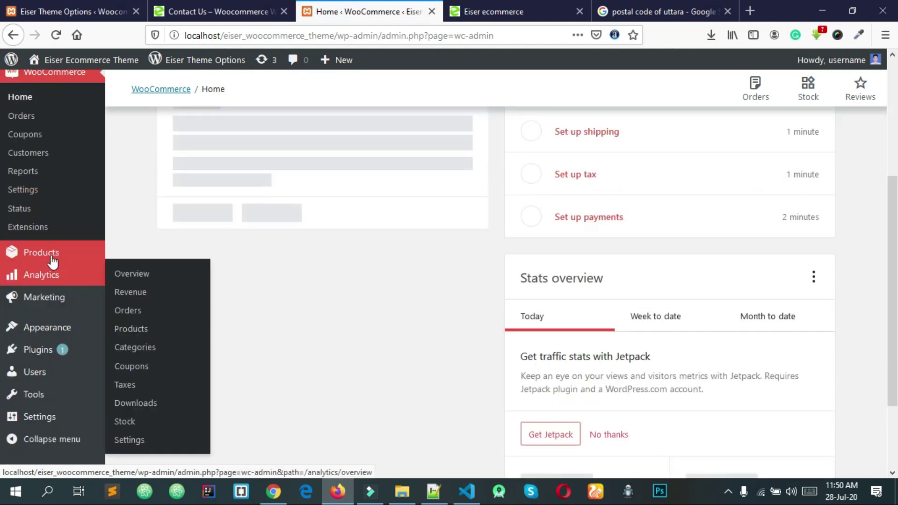
pyautogui.click(51, 256)
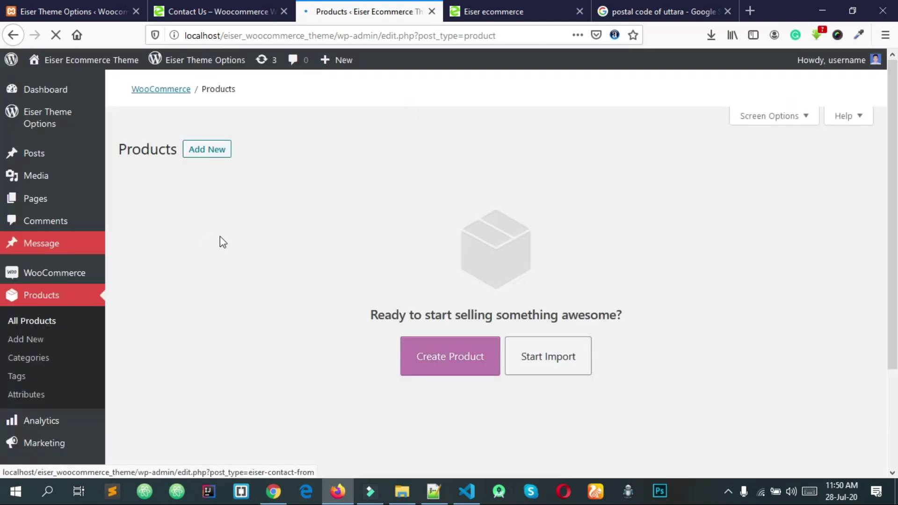
# Step: Open the Analytics overview and look through its performance figures, charts and leaderboards
pyautogui.scroll(-3, 395, 331)
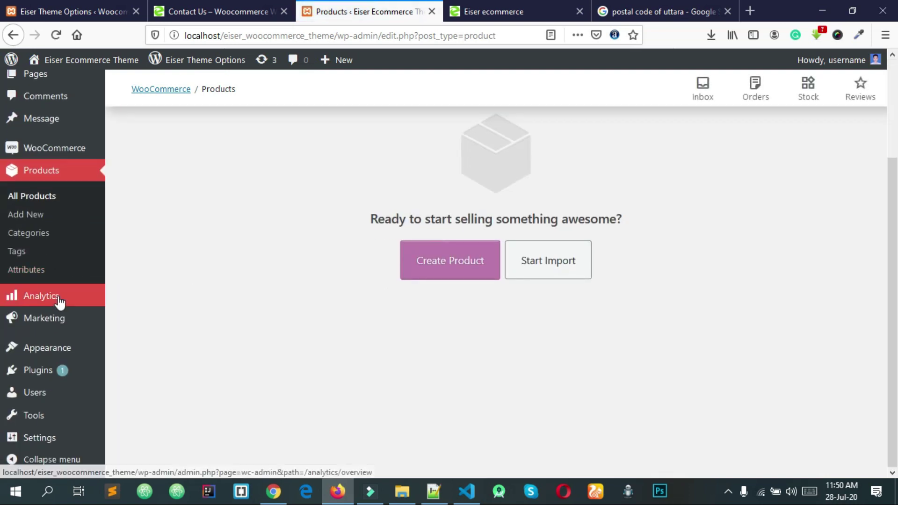
pyautogui.click(55, 300)
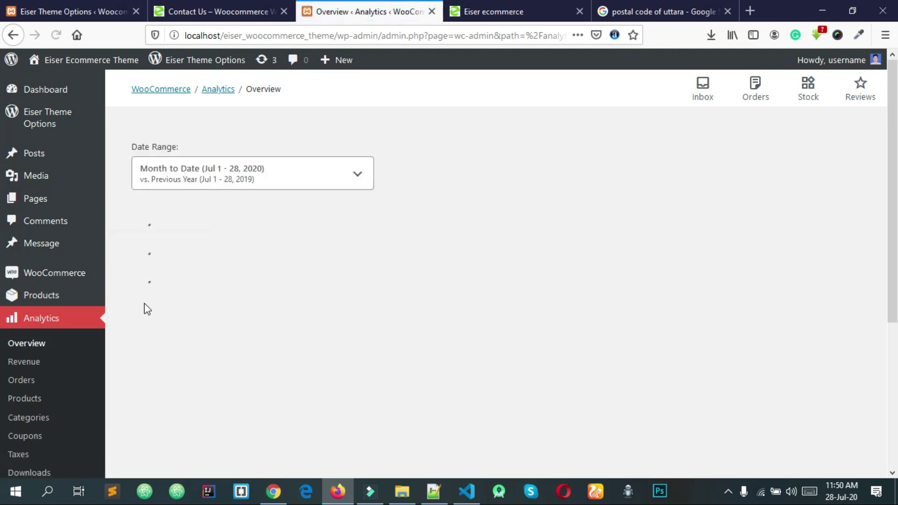
pyautogui.scroll(-5, 335, 257)
pyautogui.scroll(-5, 621, 277)
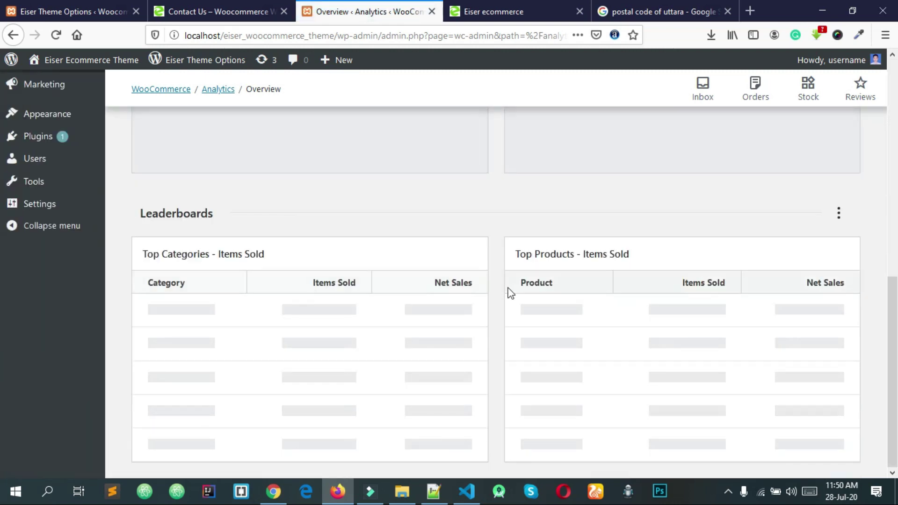
pyautogui.scroll(10, 510, 294)
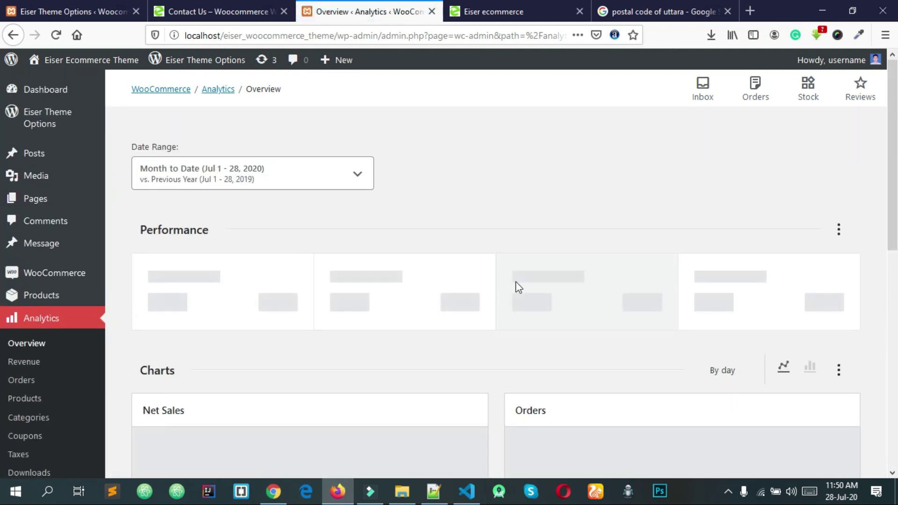
pyautogui.press('alt')
pyautogui.scroll(-2, 154, 283)
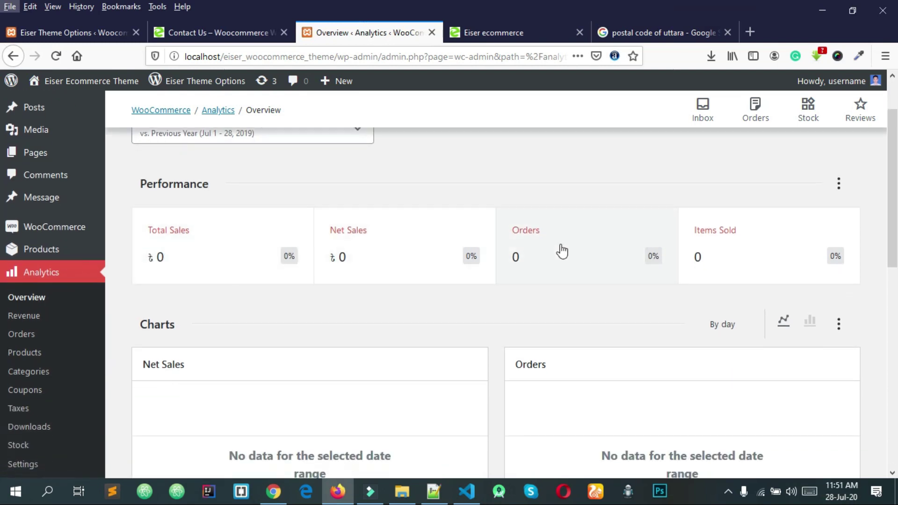
pyautogui.scroll(-5, 562, 251)
pyautogui.scroll(2, 90, 248)
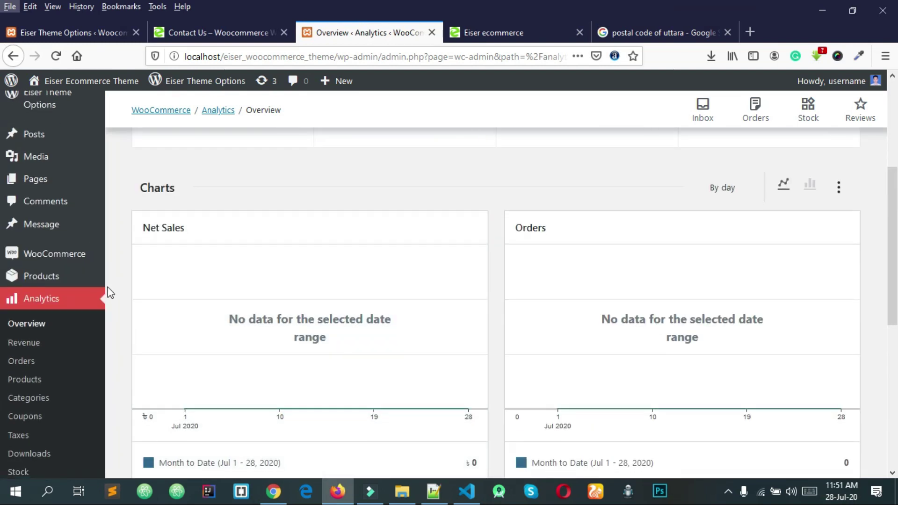
pyautogui.scroll(-7, 107, 293)
pyautogui.scroll(1, 154, 293)
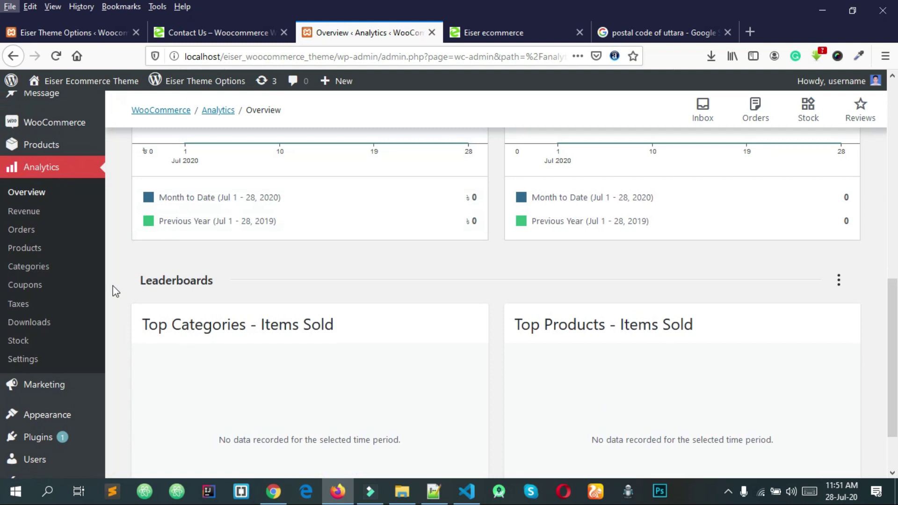
# Step: Open the Marketing overview and read through the recommended extensions and the WooCommerce knowledge base
pyautogui.click(56, 390)
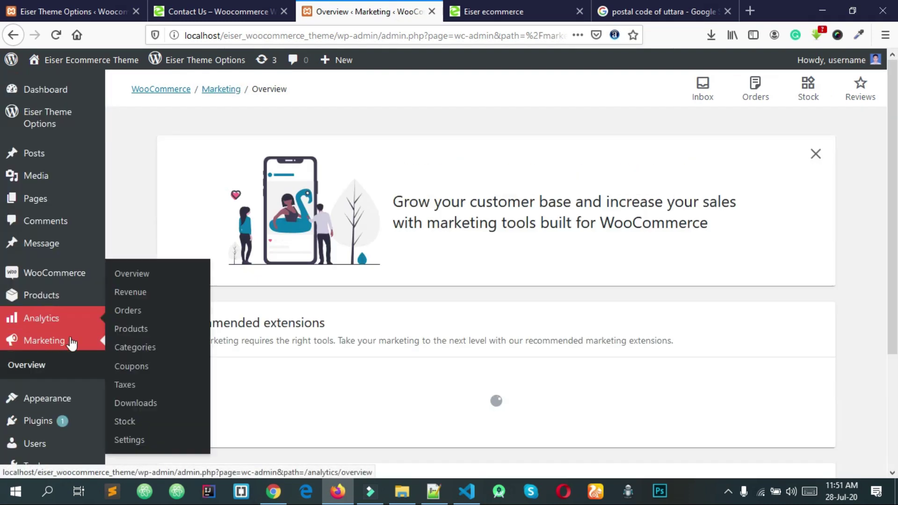
pyautogui.scroll(-4, 424, 281)
pyautogui.scroll(3, 234, 330)
pyautogui.scroll(-4, 236, 319)
pyautogui.scroll(2, 120, 260)
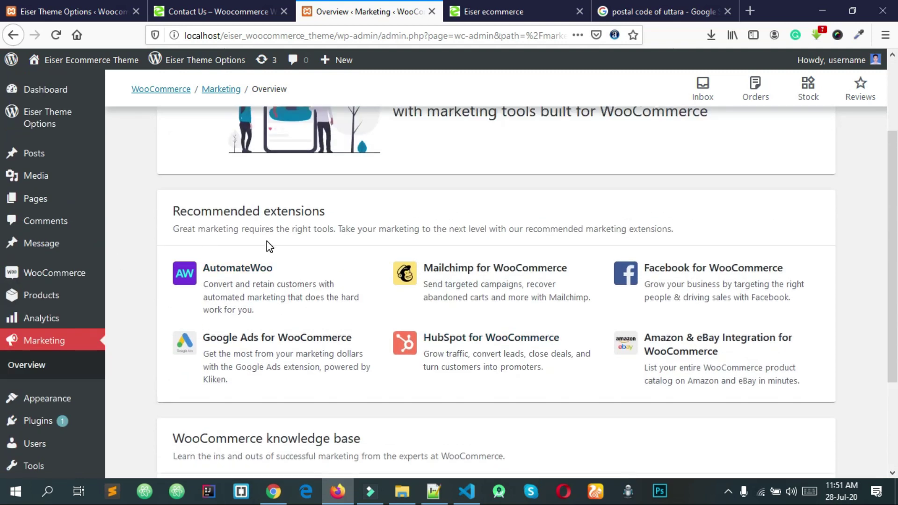
pyautogui.moveTo(153, 219); pyautogui.dragTo(681, 238)
pyautogui.click(684, 240)
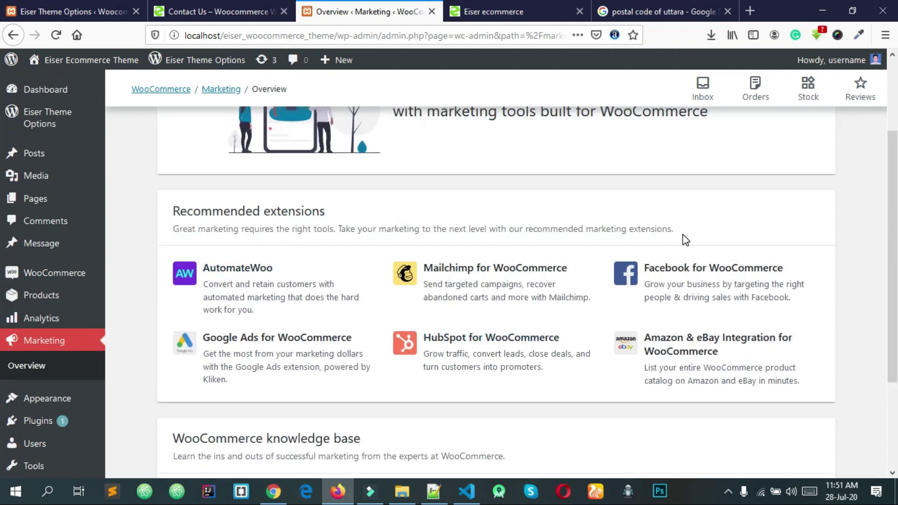
pyautogui.scroll(2, 201, 234)
pyautogui.scroll(-2, 280, 304)
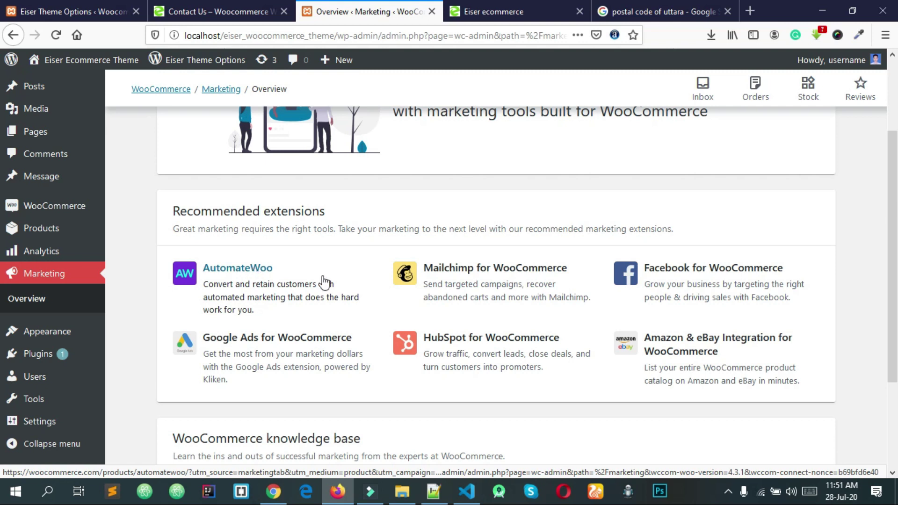
pyautogui.scroll(3, 352, 305)
pyautogui.scroll(-5, 257, 362)
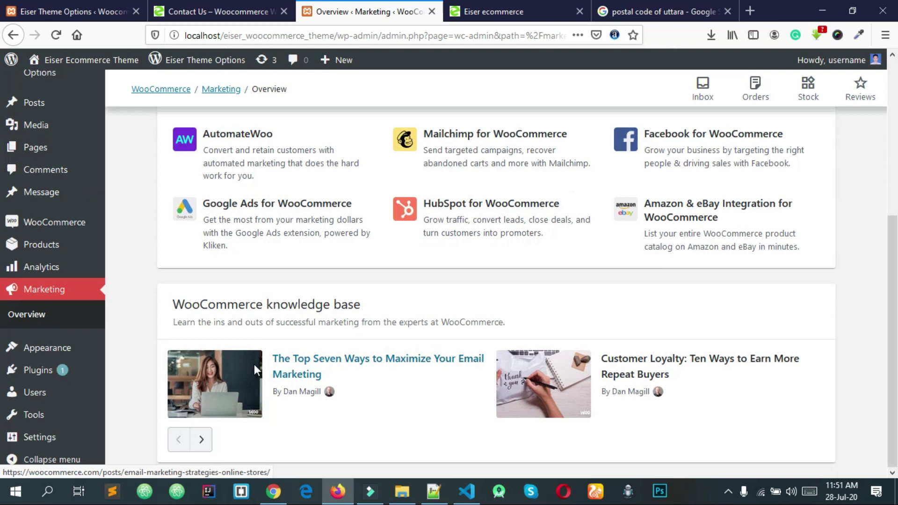
# Step: Open the list of all pages and look through it for the pages WooCommerce added
pyautogui.scroll(5, 254, 363)
pyautogui.click(49, 206)
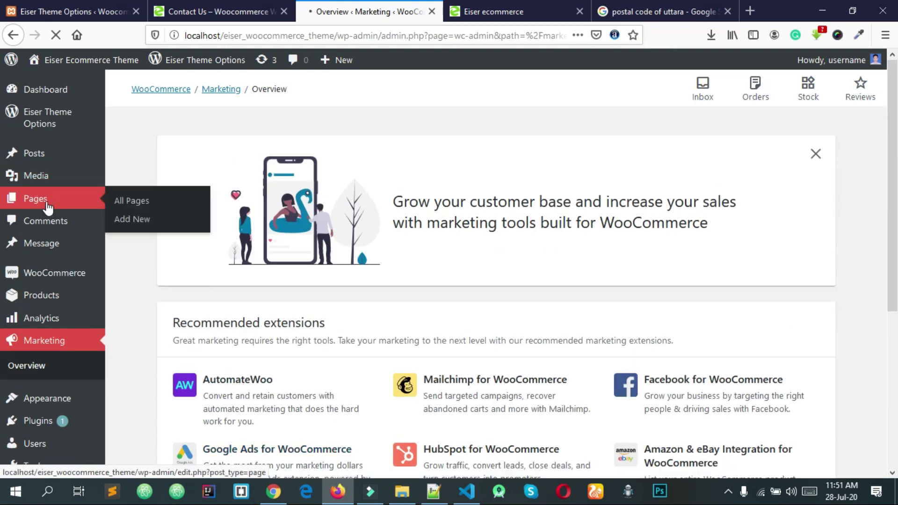
pyautogui.scroll(-3, 170, 308)
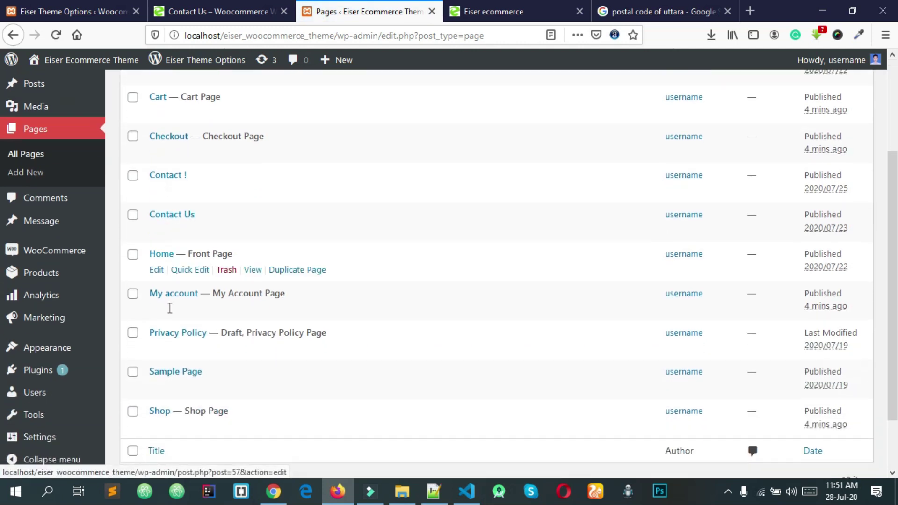
pyautogui.scroll(-2, 170, 308)
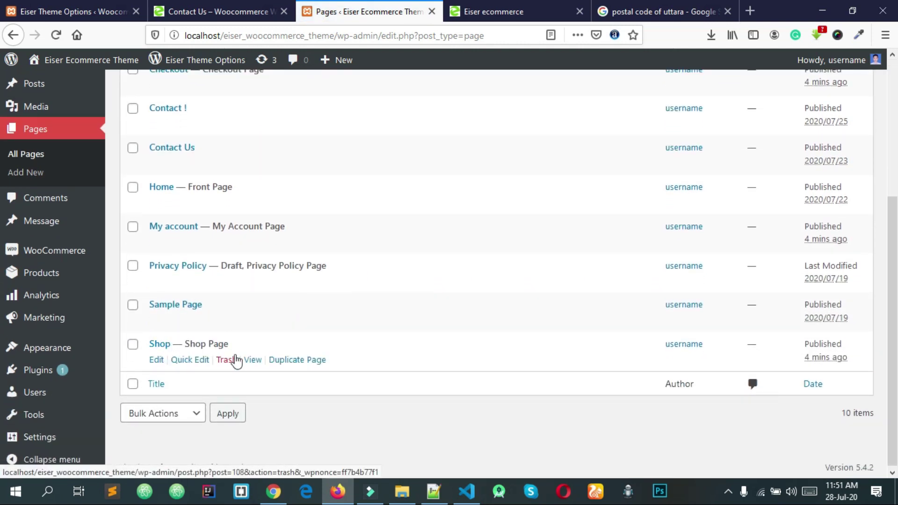
# Step: View the Shop page in a new tab, close it and return to the pages list
pyautogui.rightClick(253, 360)
pyautogui.click(307, 210)
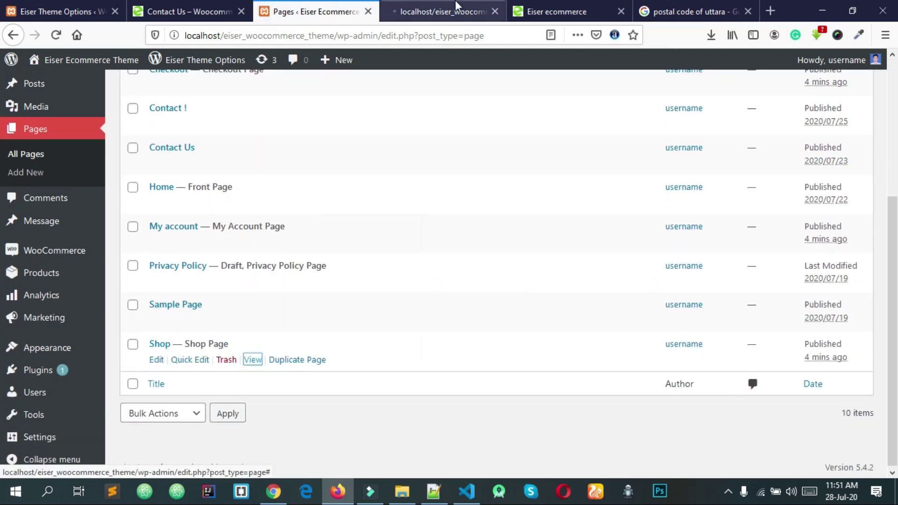
pyautogui.click(455, 4)
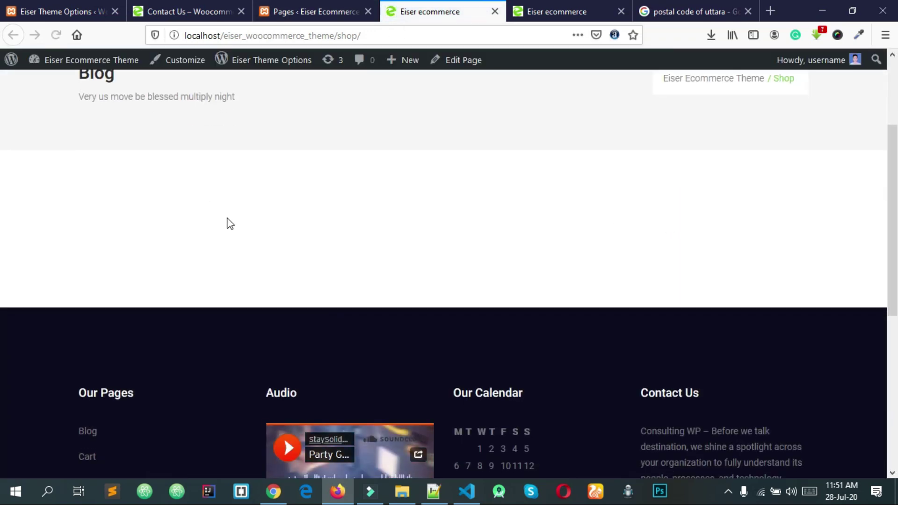
pyautogui.click(316, 11)
pyautogui.click(475, 17)
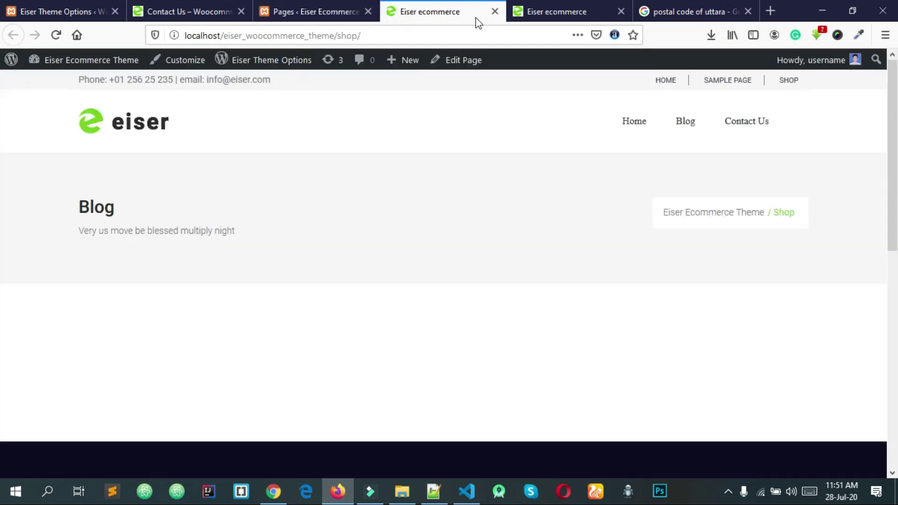
pyautogui.click(495, 11)
pyautogui.click(500, 11)
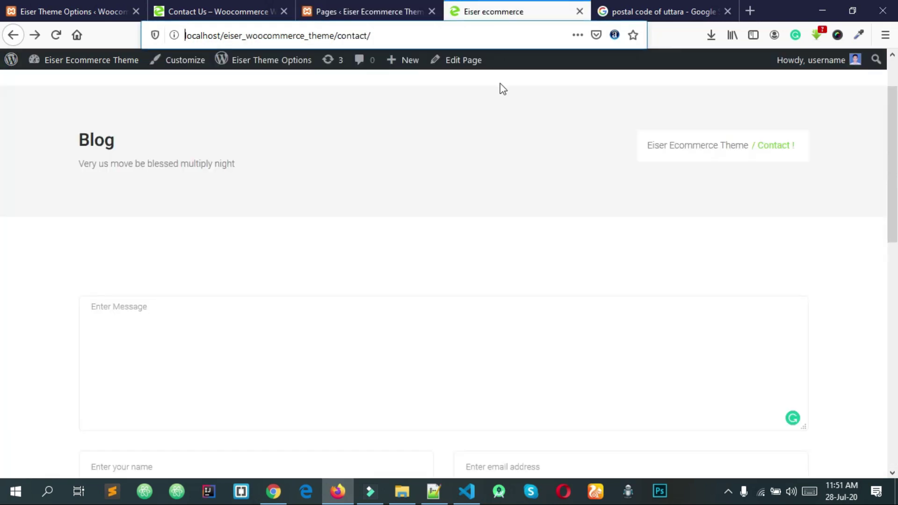
pyautogui.click(358, 10)
# Step: View the My account page in a new tab, close it and return to the pages list
pyautogui.moveTo(182, 322)
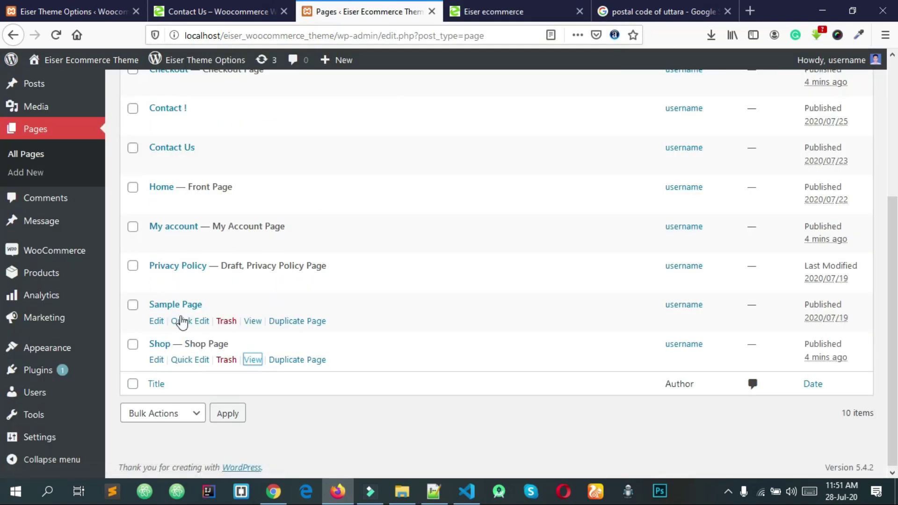
pyautogui.scroll(3, 182, 322)
pyautogui.rightClick(253, 377)
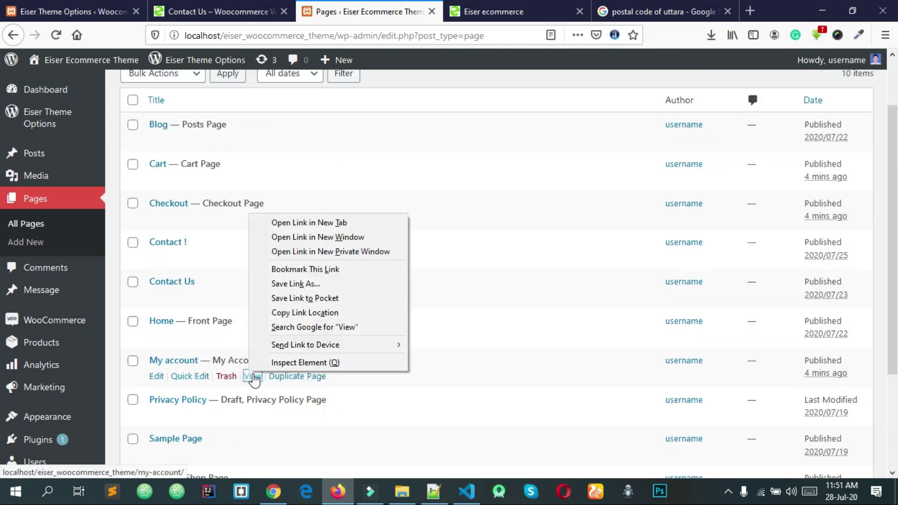
pyautogui.click(308, 223)
pyautogui.click(486, 11)
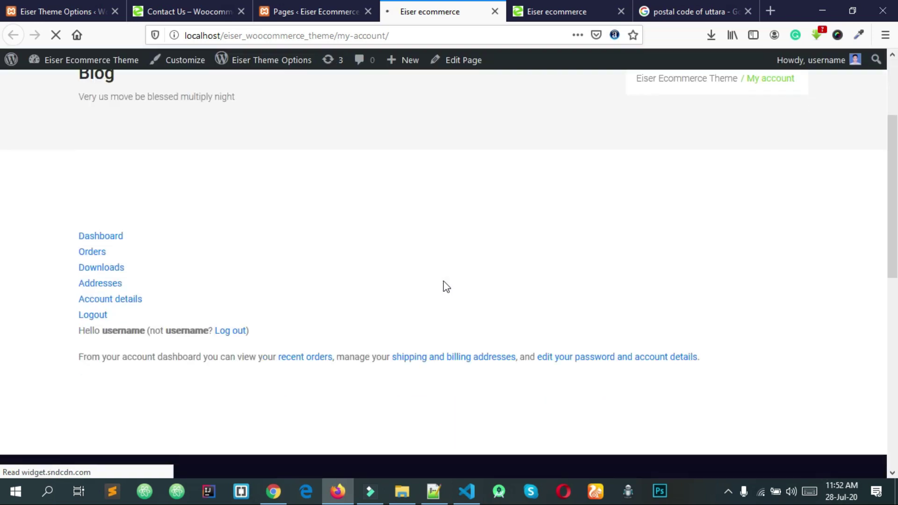
pyautogui.click(321, 9)
pyautogui.click(481, 13)
pyautogui.click(493, 13)
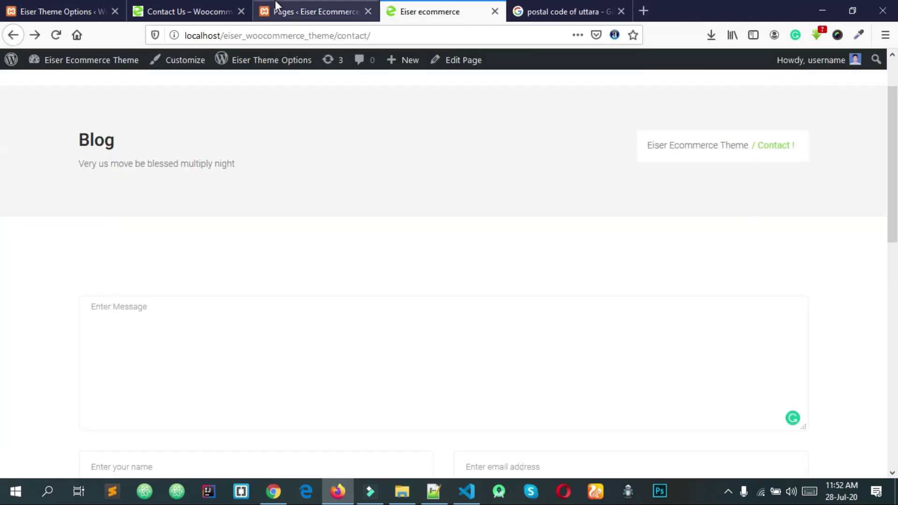
pyautogui.click(276, 11)
# Step: Make sure the Membership option "Anyone can register" is enabled in the general settings and save them
pyautogui.scroll(-4, 29, 374)
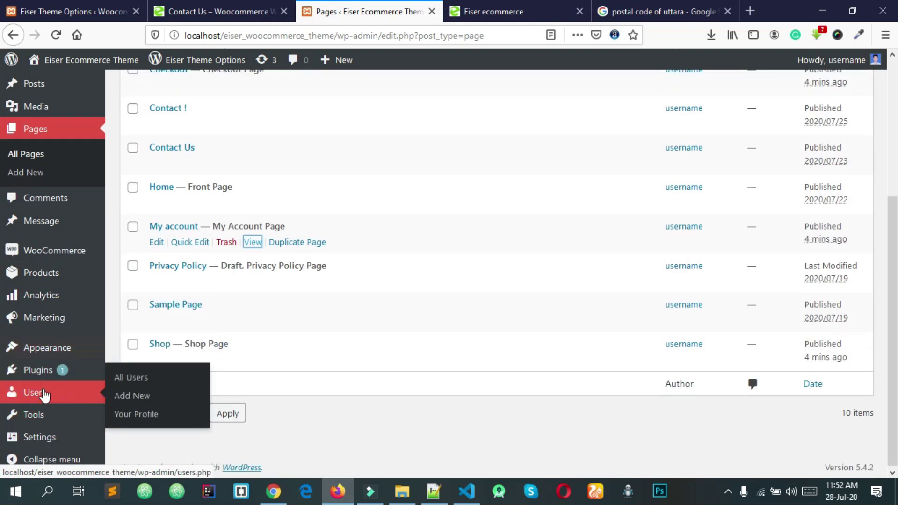
pyautogui.moveTo(44, 445)
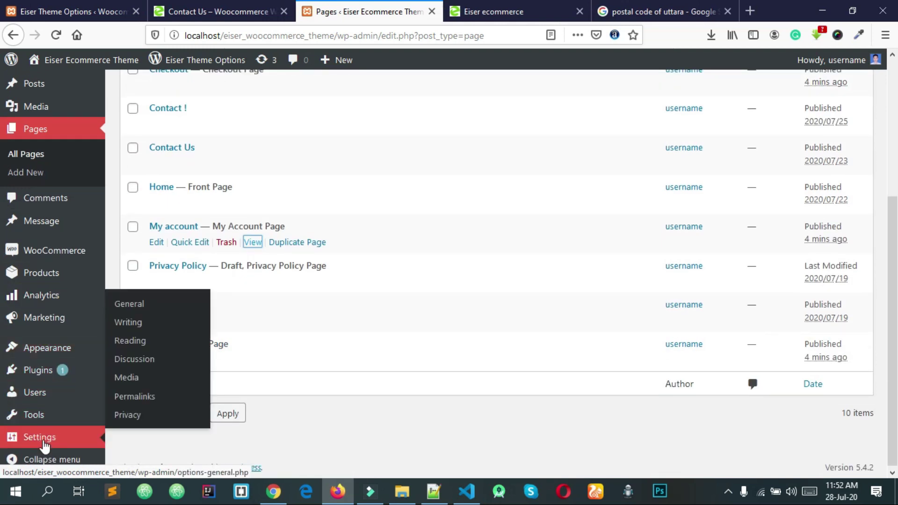
pyautogui.click(137, 308)
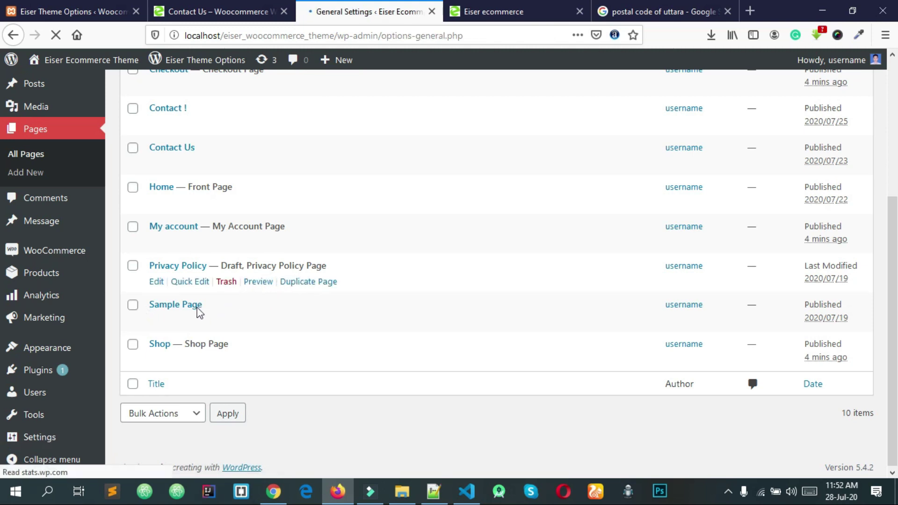
pyautogui.scroll(-5, 289, 205)
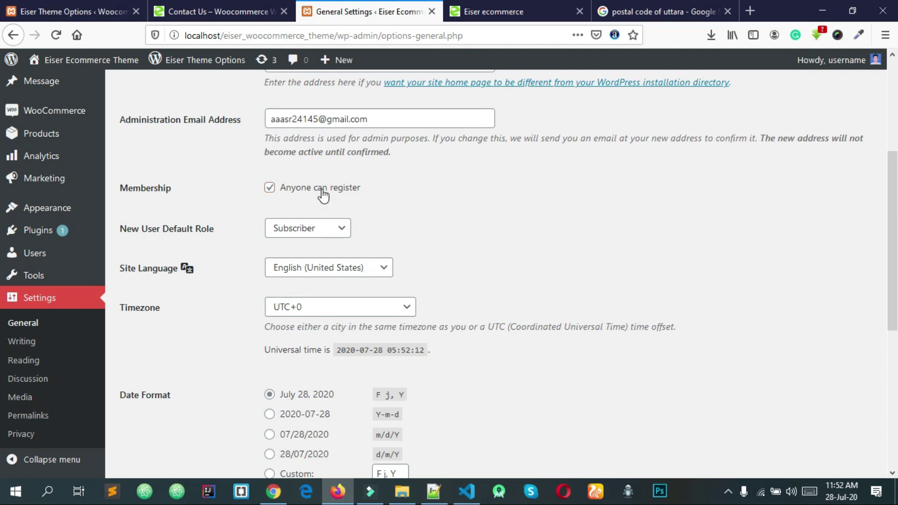
pyautogui.scroll(-7, 346, 203)
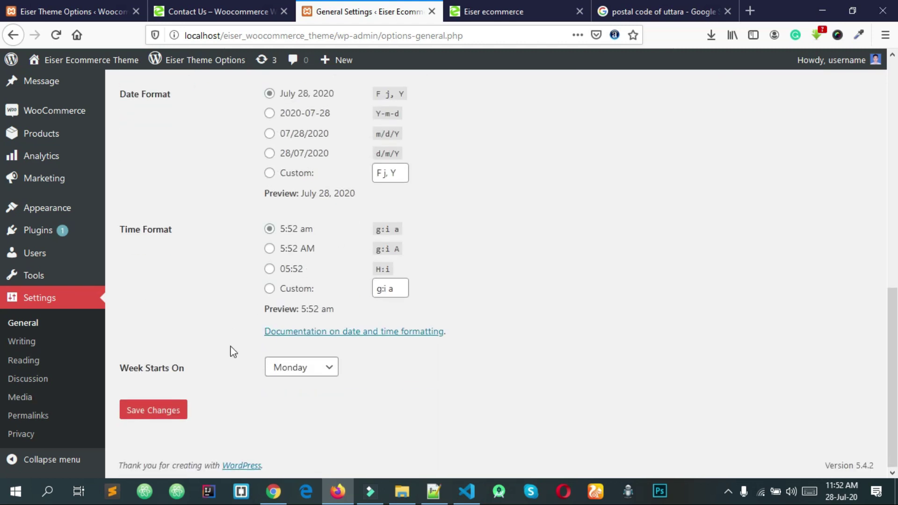
pyautogui.click(164, 412)
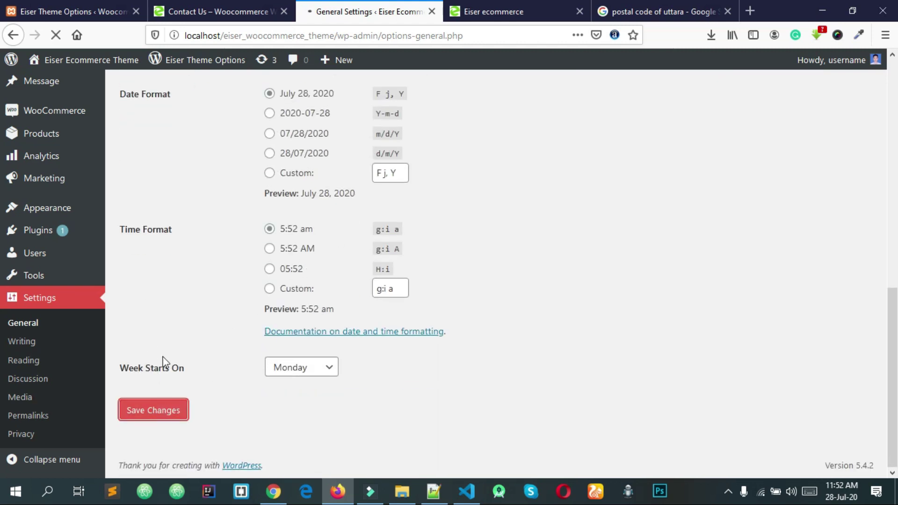
pyautogui.scroll(10, 226, 304)
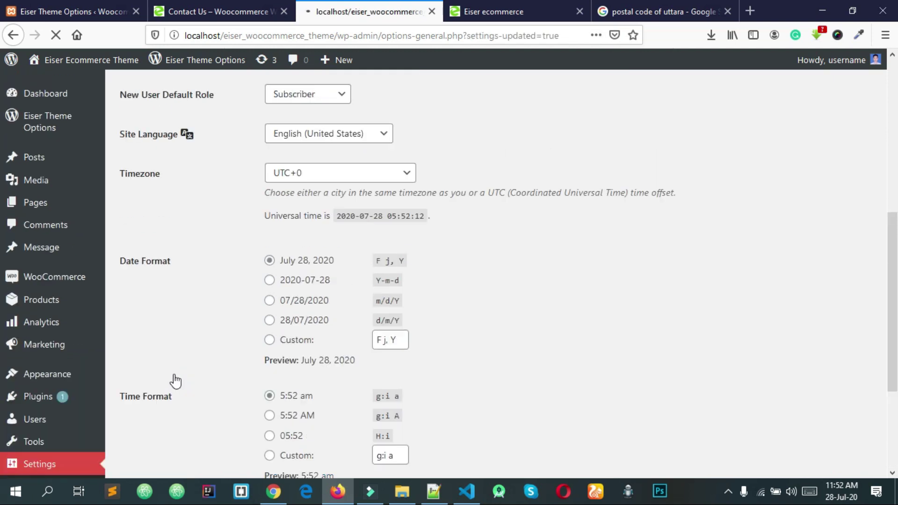
pyautogui.scroll(-1, 228, 247)
pyautogui.scroll(1, 228, 247)
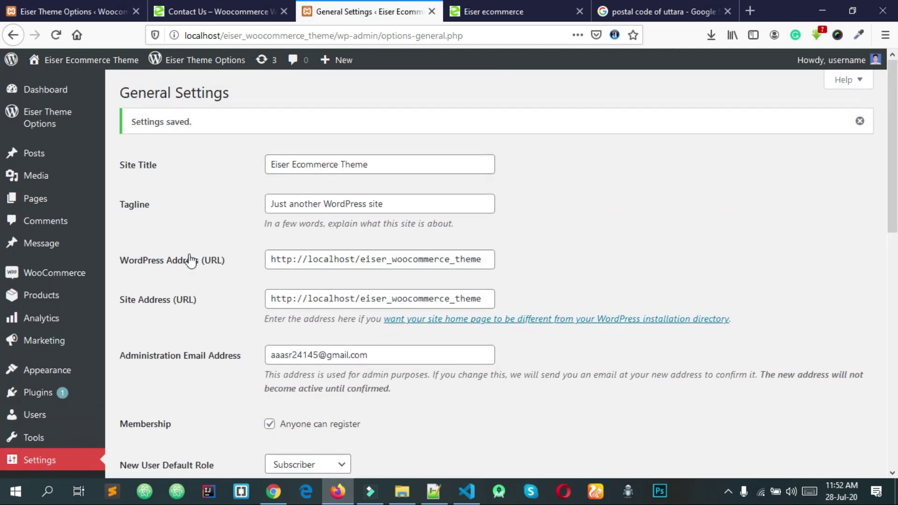
# Step: Go back from the general settings to the list of all pages
pyautogui.moveTo(44, 115)
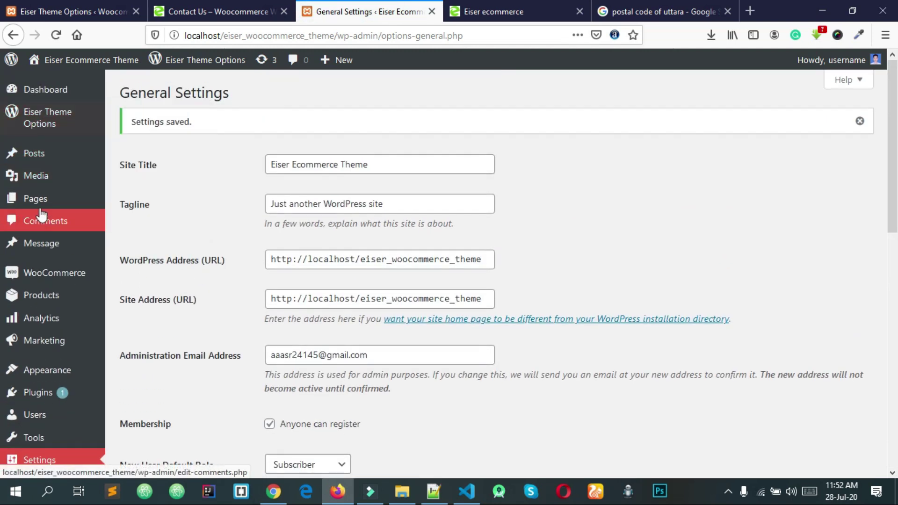
pyautogui.moveTo(43, 198)
pyautogui.click(132, 202)
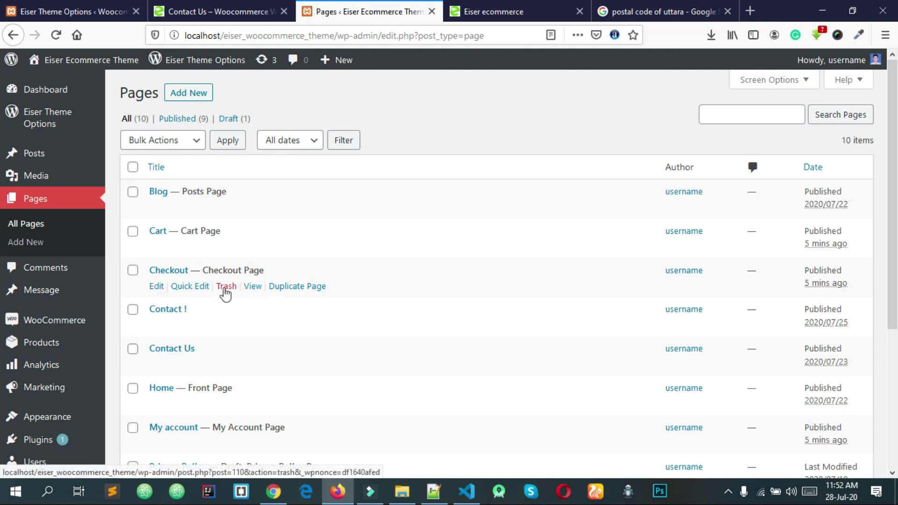
# Step: Open the Menus editor in the admin and check the current header navigation in the Eiser ecommerce tab
pyautogui.scroll(-4, 188, 266)
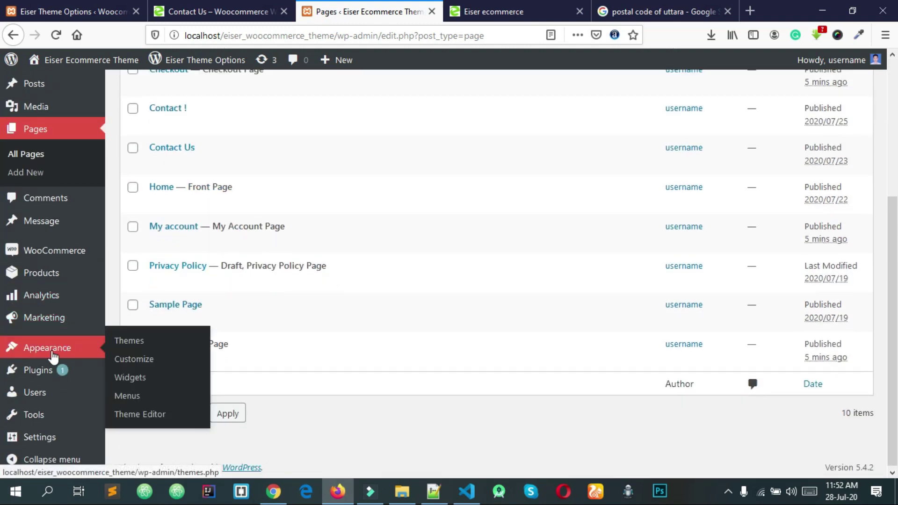
pyautogui.click(574, 8)
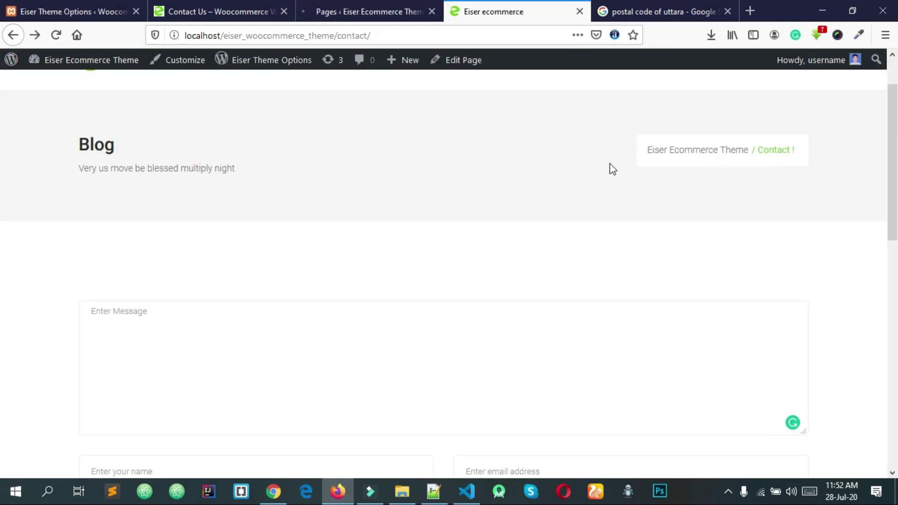
pyautogui.scroll(2, 610, 168)
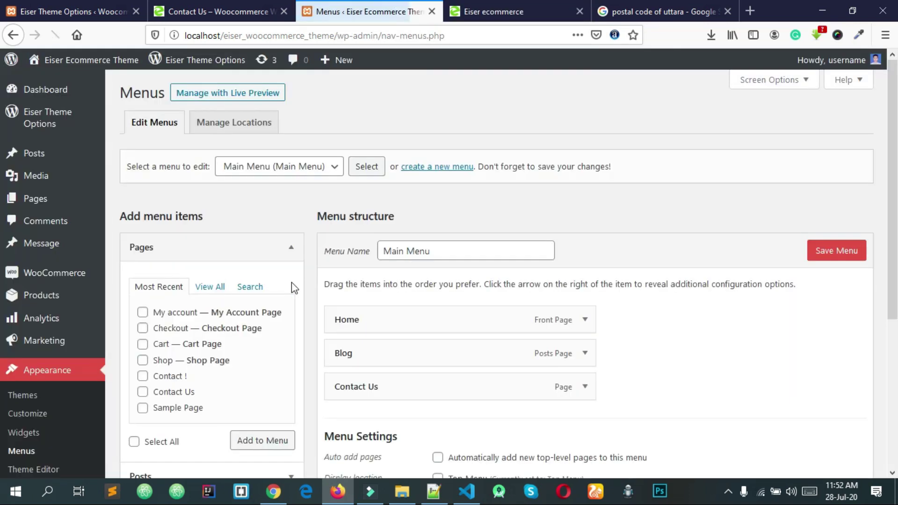
# Step: Add the Shop, Cart, Checkout and My account pages to Main Menu
pyautogui.scroll(-3, 295, 284)
pyautogui.click(174, 231)
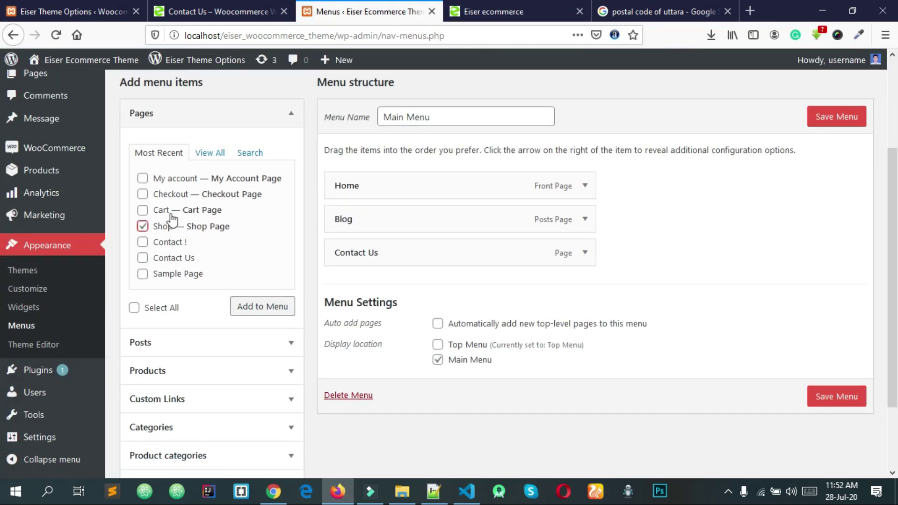
pyautogui.click(192, 180)
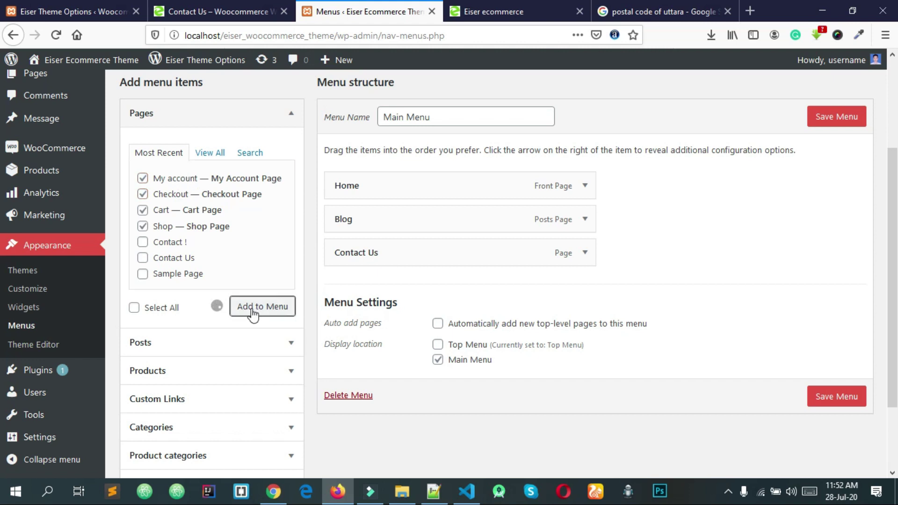
pyautogui.click(514, 36)
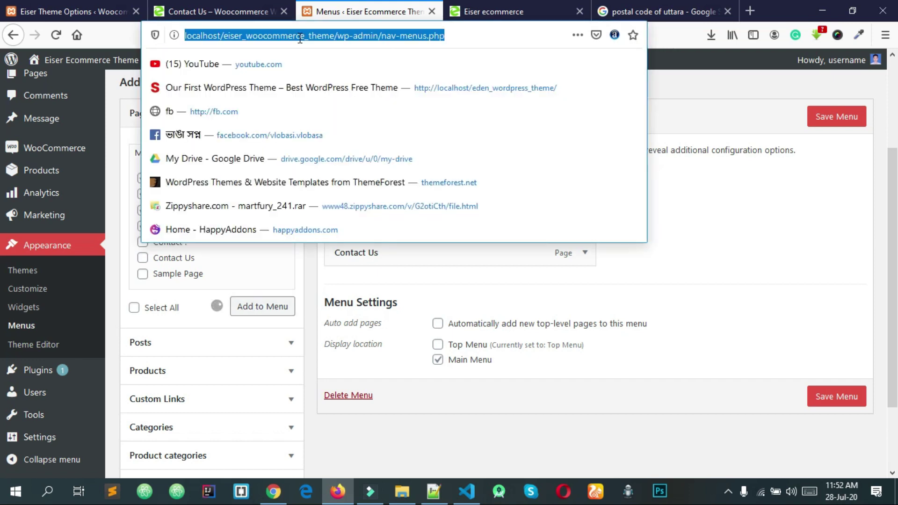
# Step: Reorder Main Menu as Home, Shop, Cart, My account, Checkout, Blog, Contact Us and save the menu
pyautogui.click(350, 353)
pyautogui.moveTo(364, 285)
pyautogui.mouseDown()
pyautogui.moveTo(371, 220)
pyautogui.moveTo(413, 271)
pyautogui.moveTo(377, 244)
pyautogui.moveTo(368, 288)
pyautogui.mouseUp()
pyautogui.moveTo(364, 327); pyautogui.dragTo(352, 252)
pyautogui.moveTo(343, 351); pyautogui.dragTo(351, 289)
pyautogui.moveTo(344, 385); pyautogui.dragTo(367, 253)
pyautogui.moveTo(364, 321)
pyautogui.mouseDown()
pyautogui.moveTo(411, 242)
pyautogui.moveTo(367, 252)
pyautogui.moveTo(393, 300)
pyautogui.moveTo(374, 286)
pyautogui.moveTo(368, 320)
pyautogui.mouseUp()
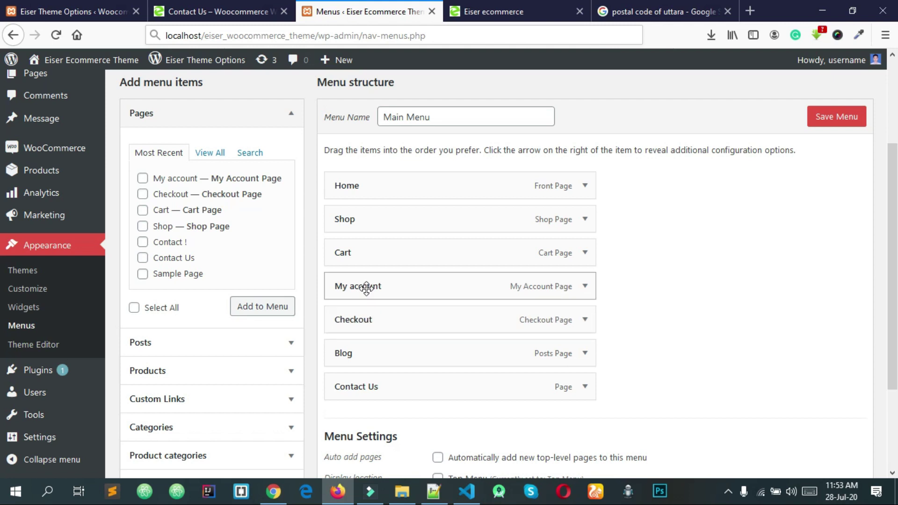
pyautogui.click(844, 119)
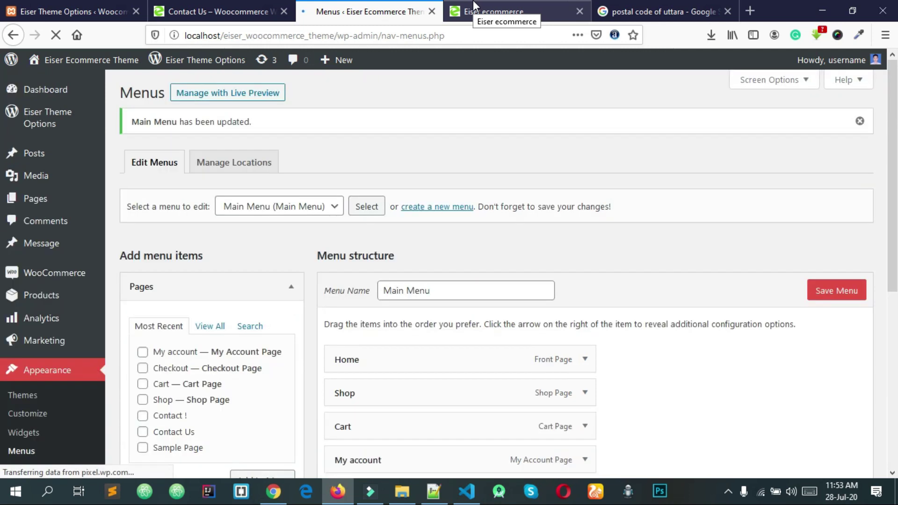
# Step: Reload the site's contact page to check the header navigation and open the Shop page from it
pyautogui.click(473, 2)
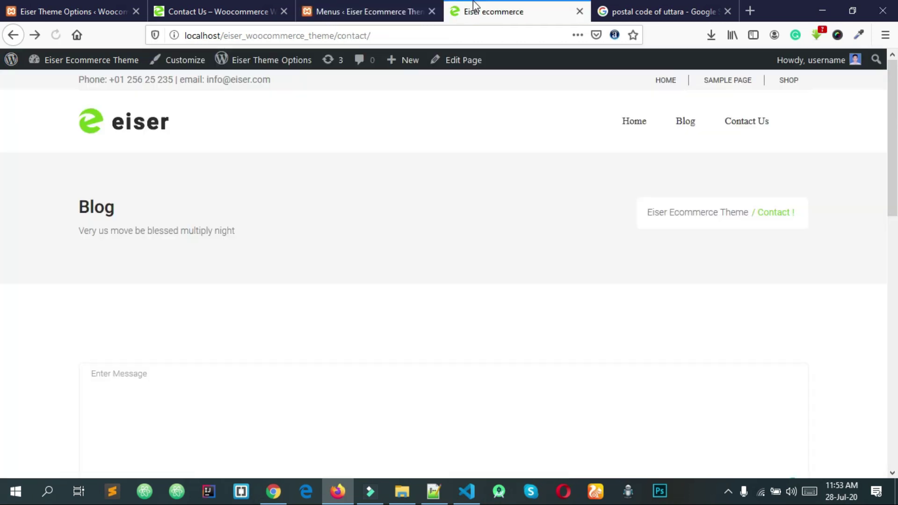
pyautogui.click(51, 41)
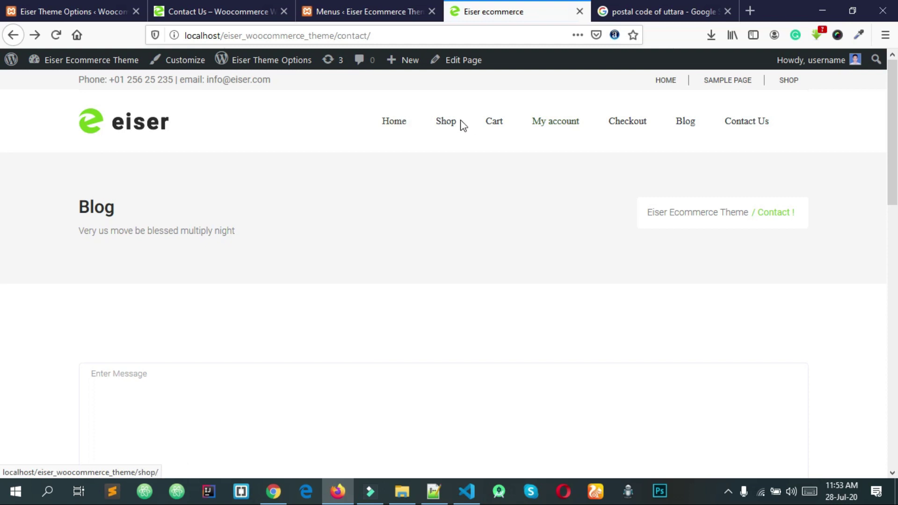
pyautogui.click(452, 124)
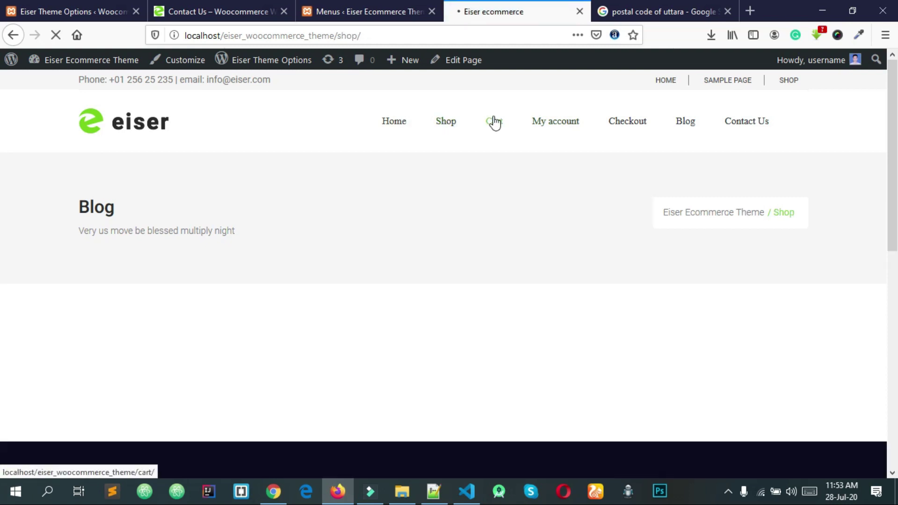
# Step: View the Cart page, return to the shop from it and look through the Shop page
pyautogui.scroll(-4, 192, 341)
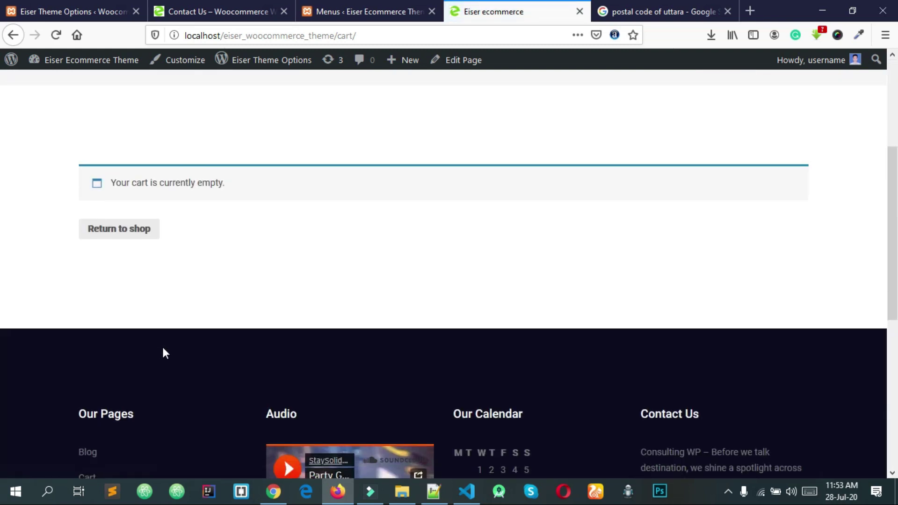
pyautogui.scroll(3, 165, 353)
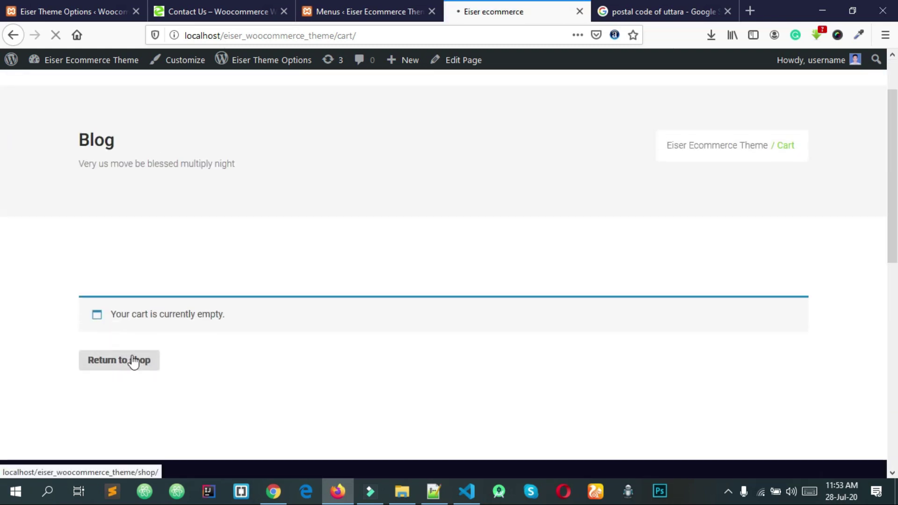
pyautogui.click(134, 361)
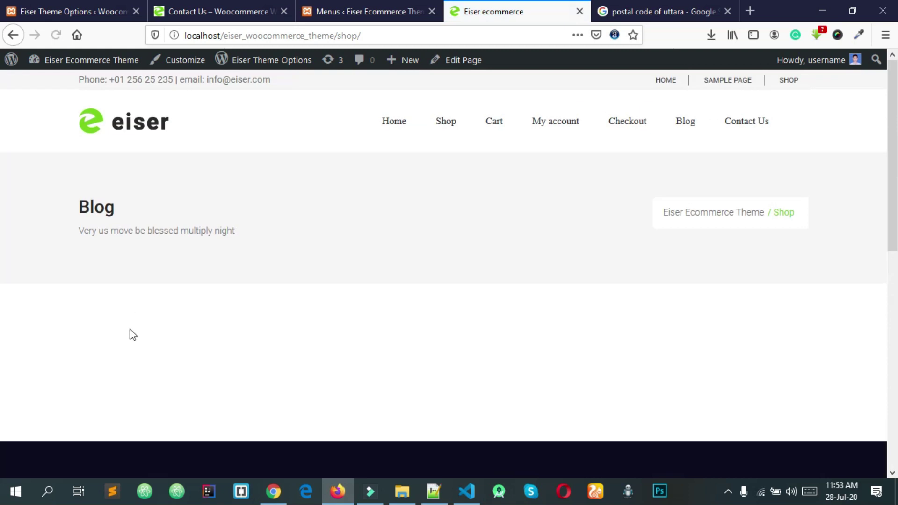
pyautogui.moveTo(133, 335); pyautogui.dragTo(357, 357)
pyautogui.click(513, 357)
pyautogui.scroll(-4, 520, 273)
pyautogui.scroll(4, 550, 209)
# Step: Review the Main Menu structure in the Menus editor and compare it with the Eiser ecommerce site
pyautogui.click(415, 6)
pyautogui.scroll(-5, 435, 256)
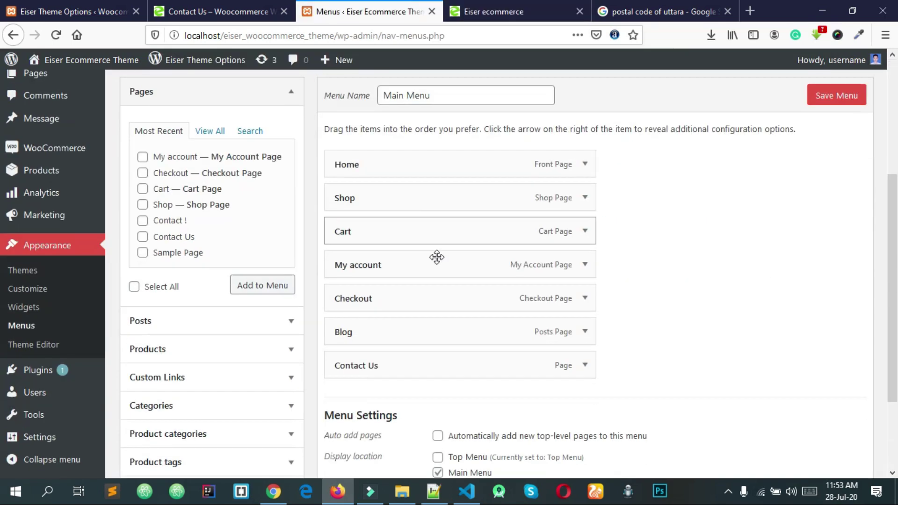
pyautogui.scroll(4, 458, 212)
pyautogui.scroll(2, 458, 212)
pyautogui.click(498, 6)
pyautogui.click(397, 6)
pyautogui.scroll(-2, 104, 321)
pyautogui.scroll(2, 293, 231)
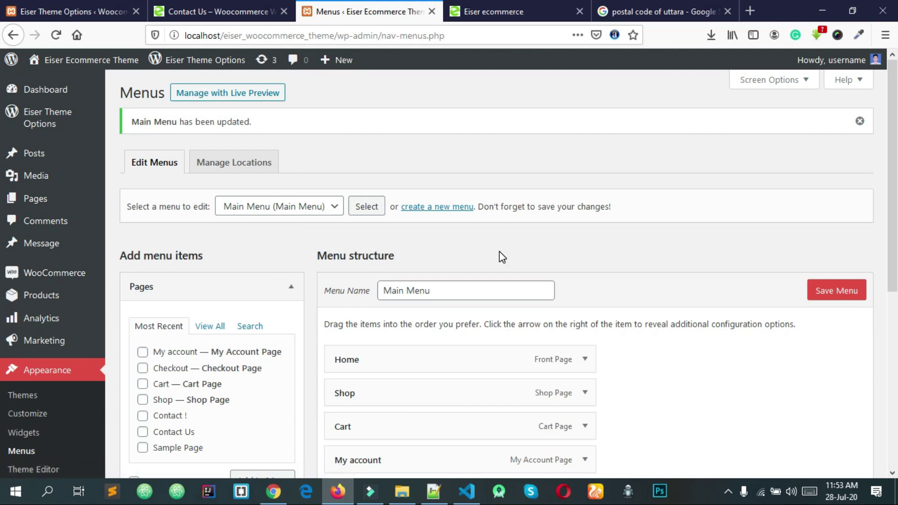
# Step: Open the WooCommerce Home screen and look over its inbox and setup tasks
pyautogui.moveTo(72, 275)
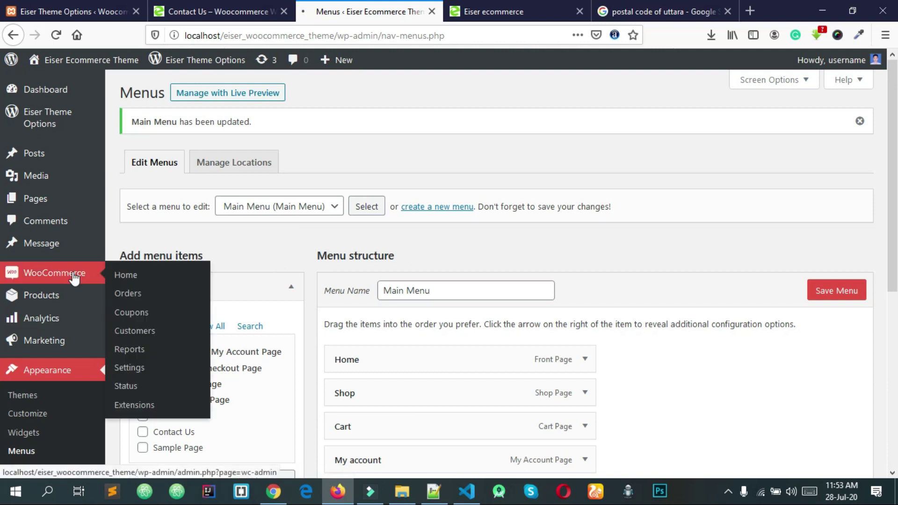
pyautogui.click(140, 363)
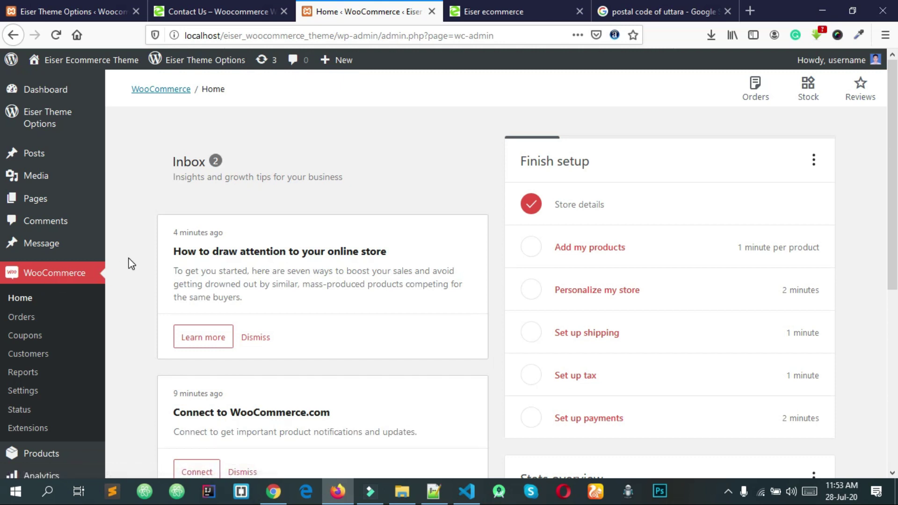
pyautogui.scroll(-2, 129, 269)
pyautogui.scroll(2, 128, 269)
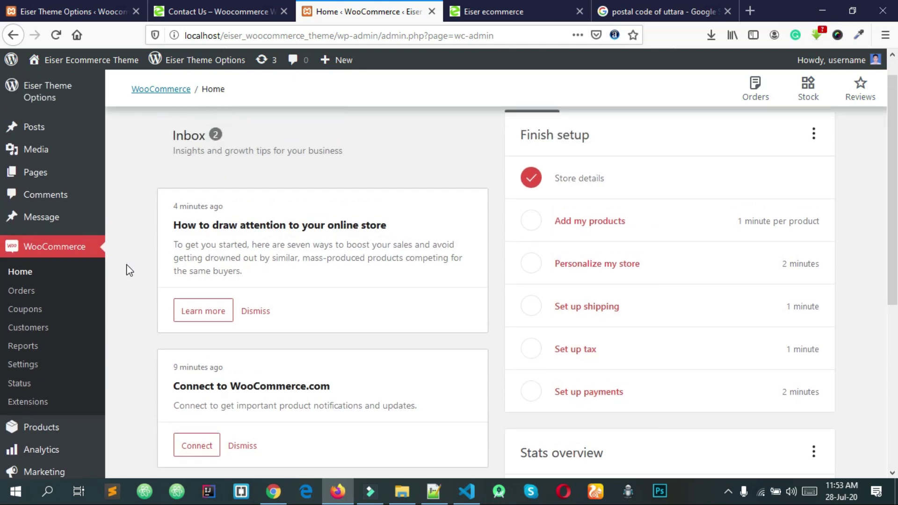